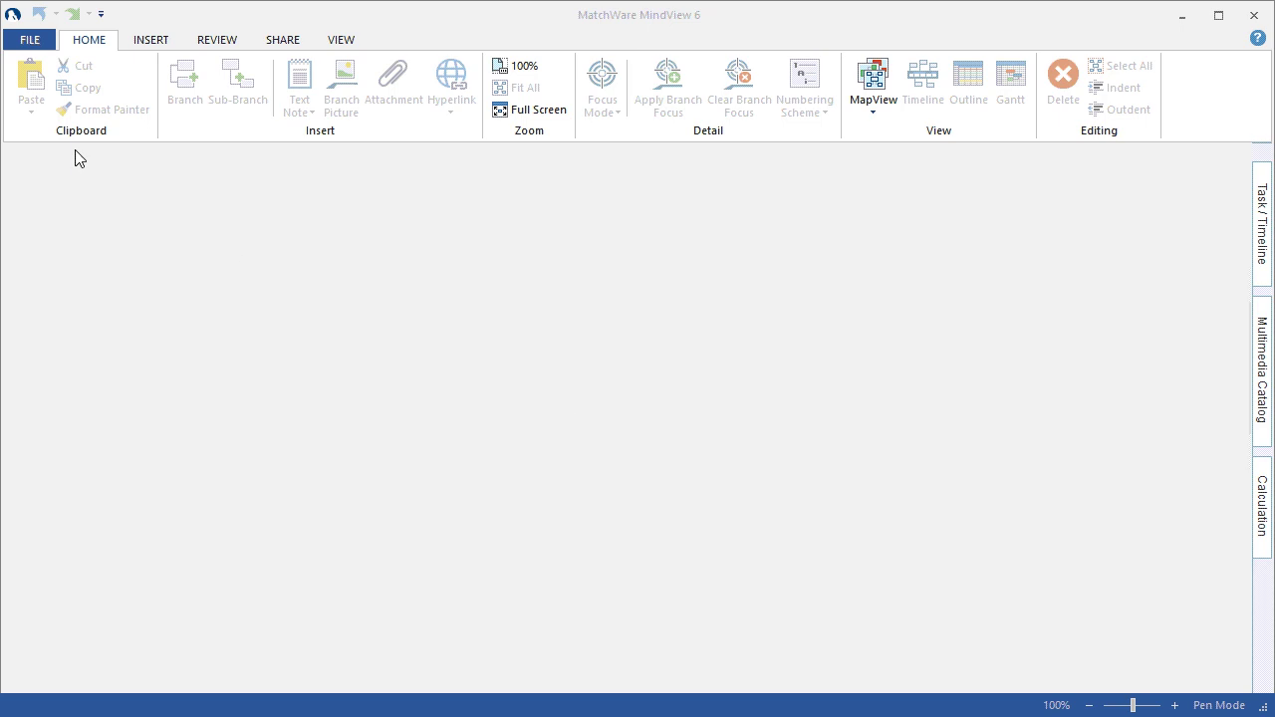
# Create a new blank Mind Map after browsing the Business > Company Management templates.
pyautogui.click(30, 40)
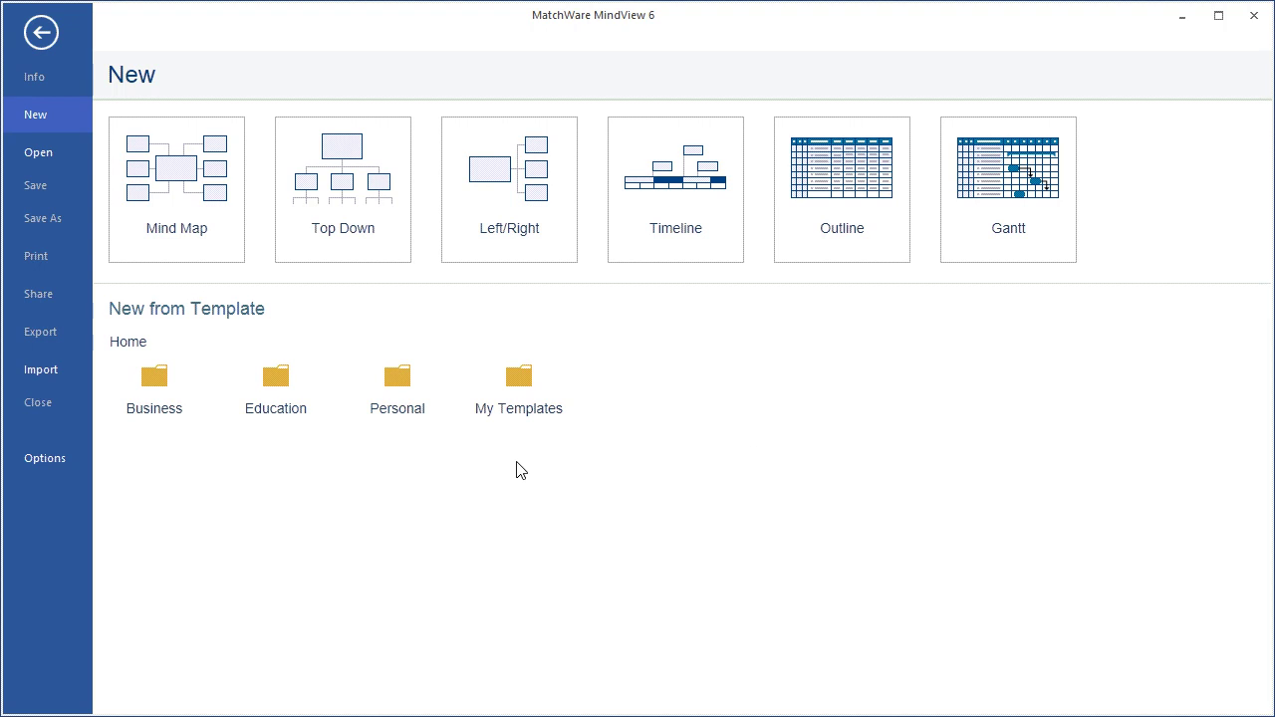
pyautogui.click(157, 378)
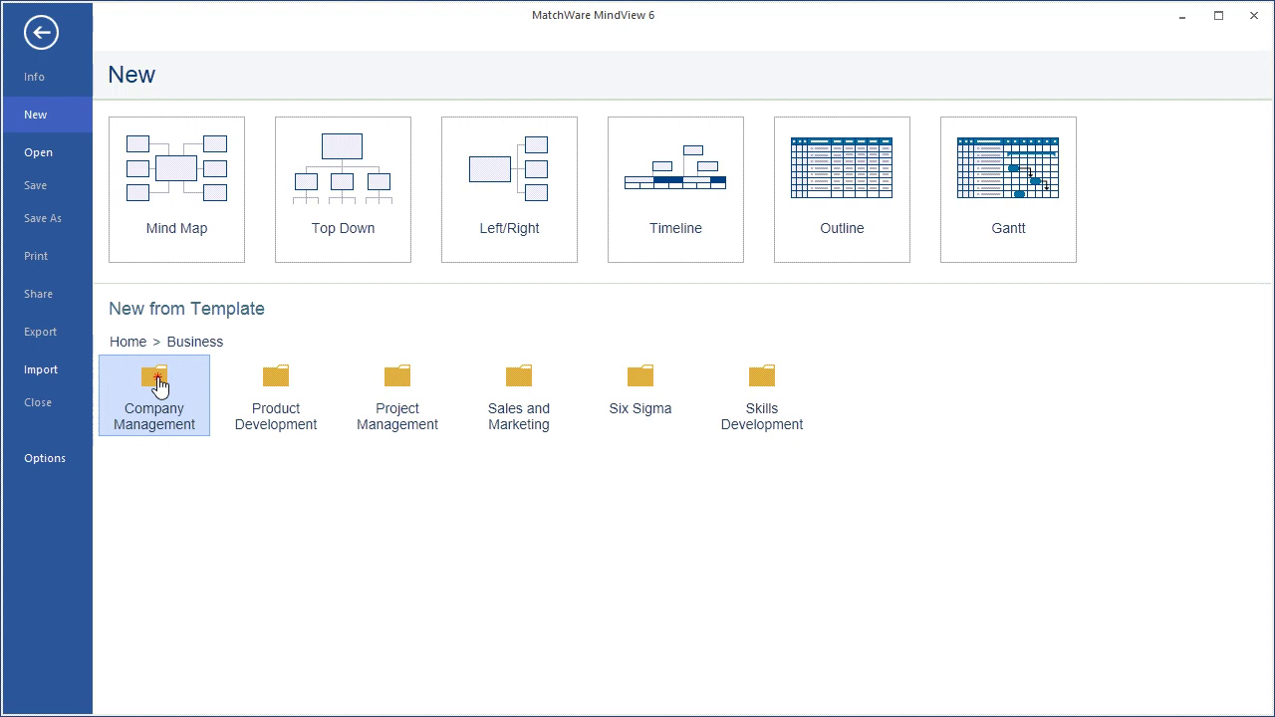
pyautogui.click(157, 384)
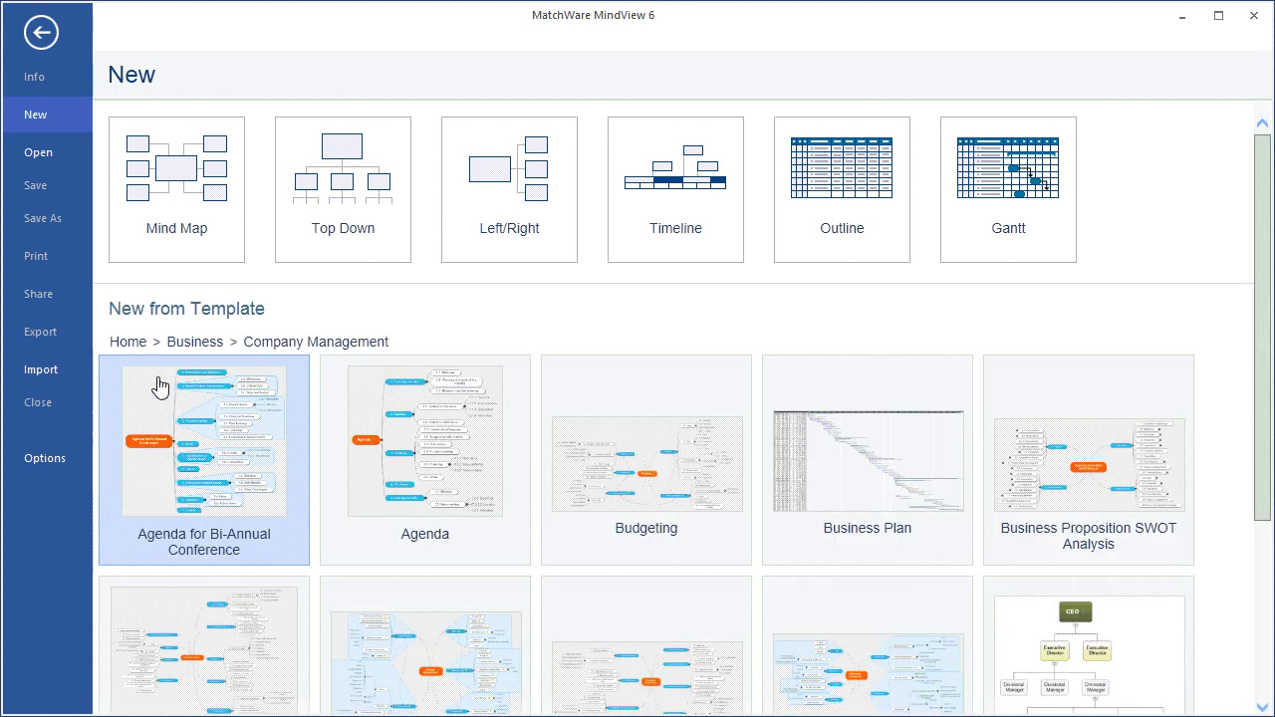
pyautogui.click(175, 196)
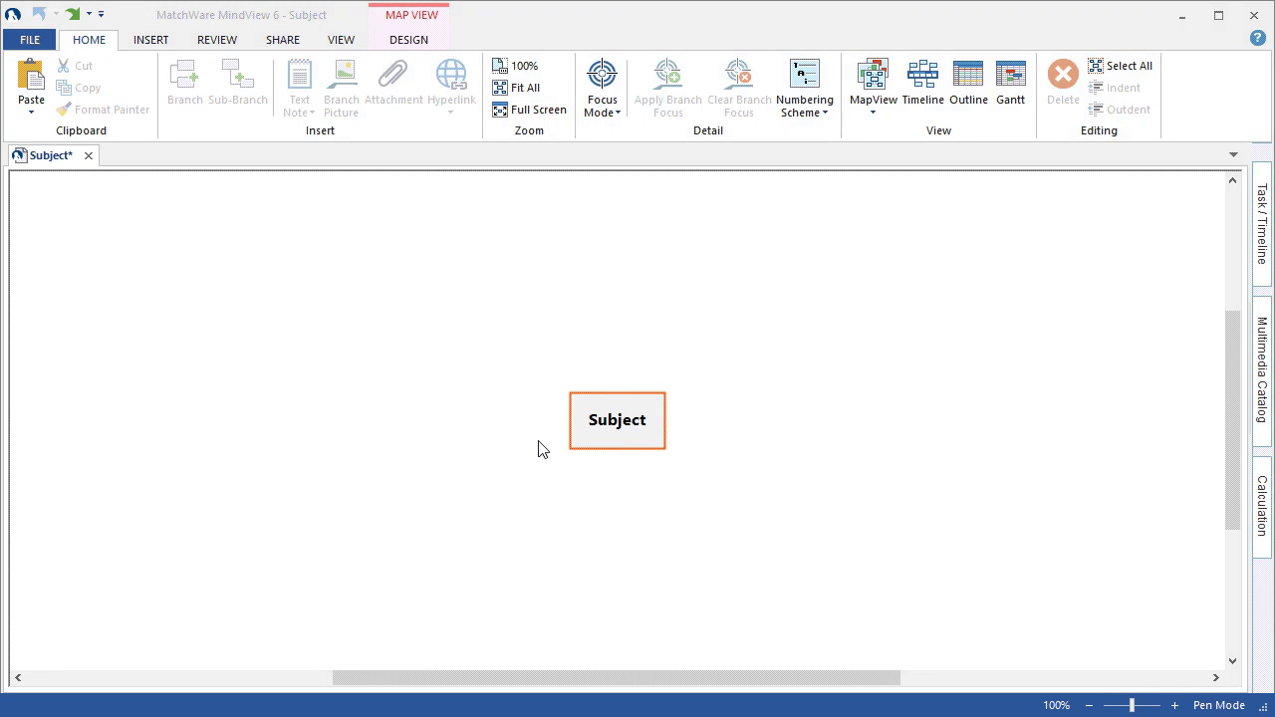
# Rename the central Subject topic to 'Agenda'.
pyautogui.click(625, 428)
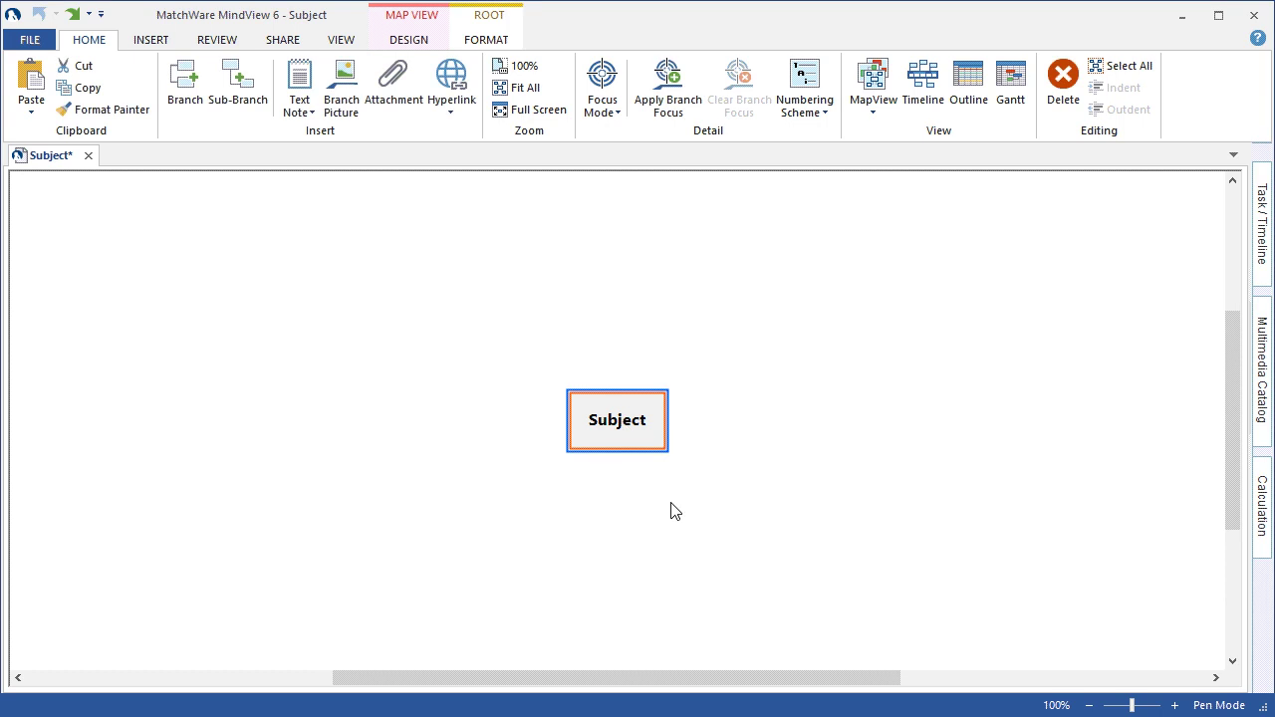
pyautogui.write('Agenda')
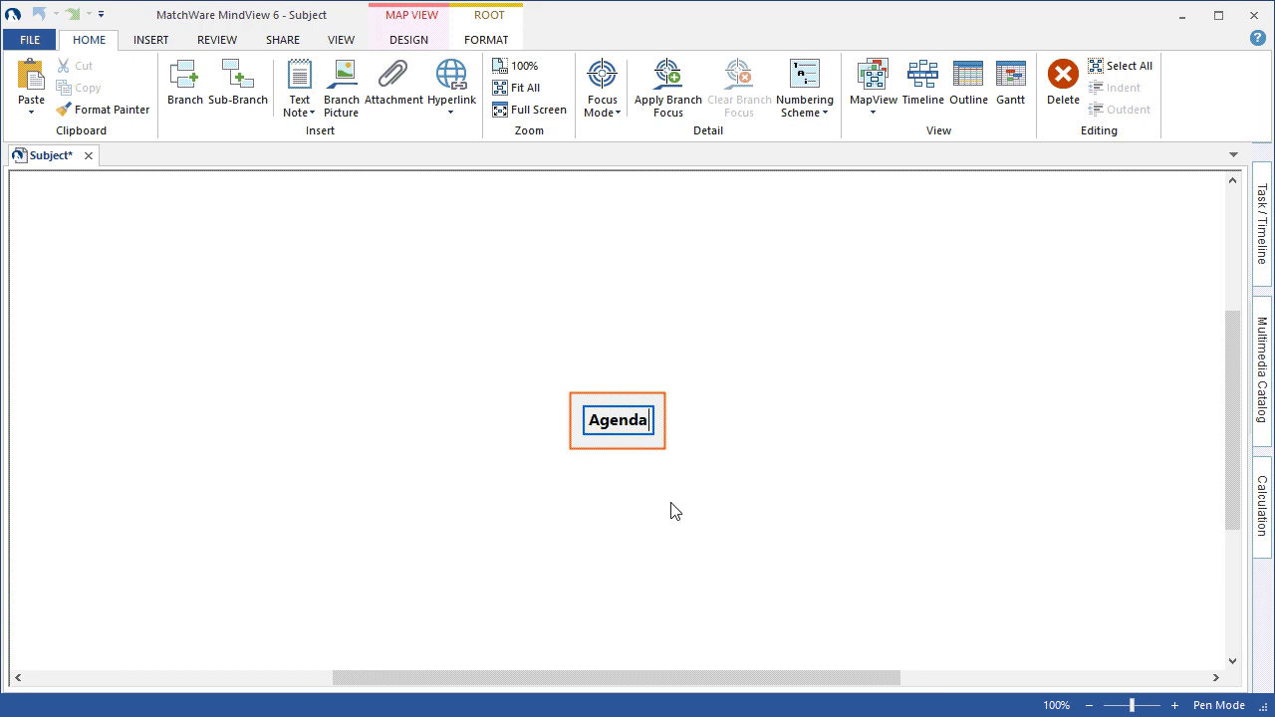
pyautogui.click(675, 510)
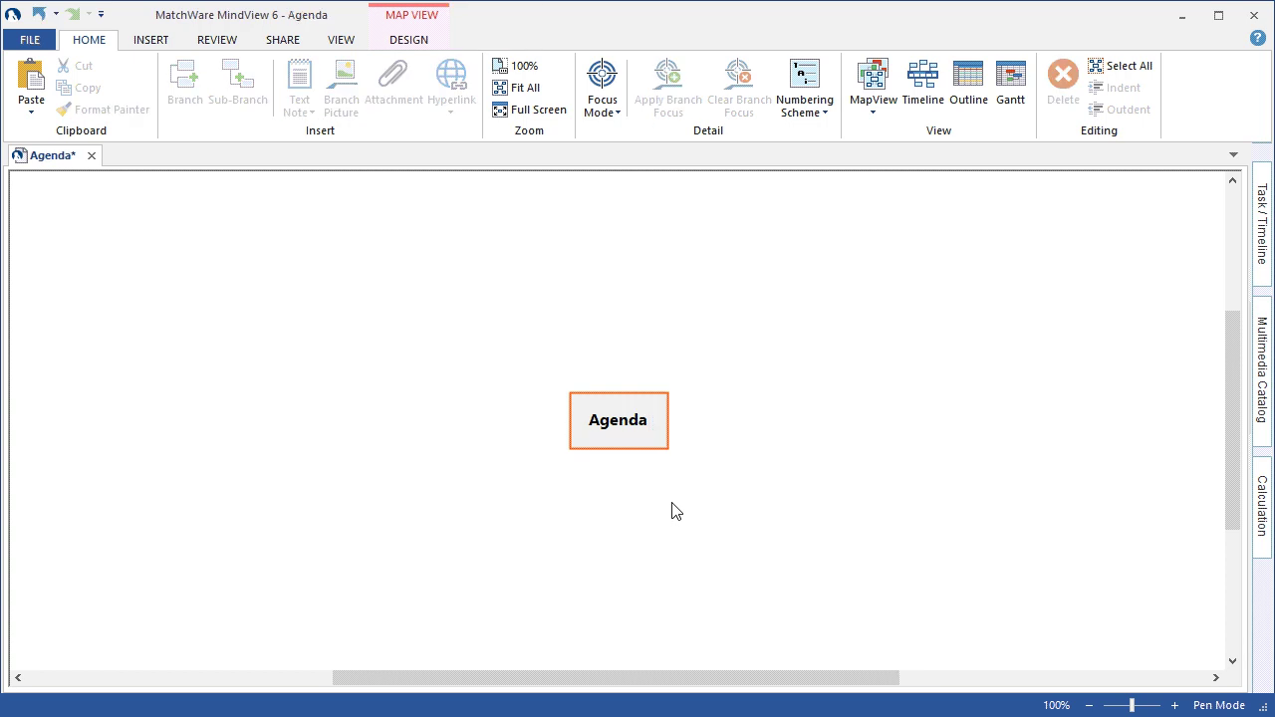
# Add four 'Idea' branches to Agenda using Branch, Insert Sub-Branch, Insert and Enter.
pyautogui.click(619, 419)
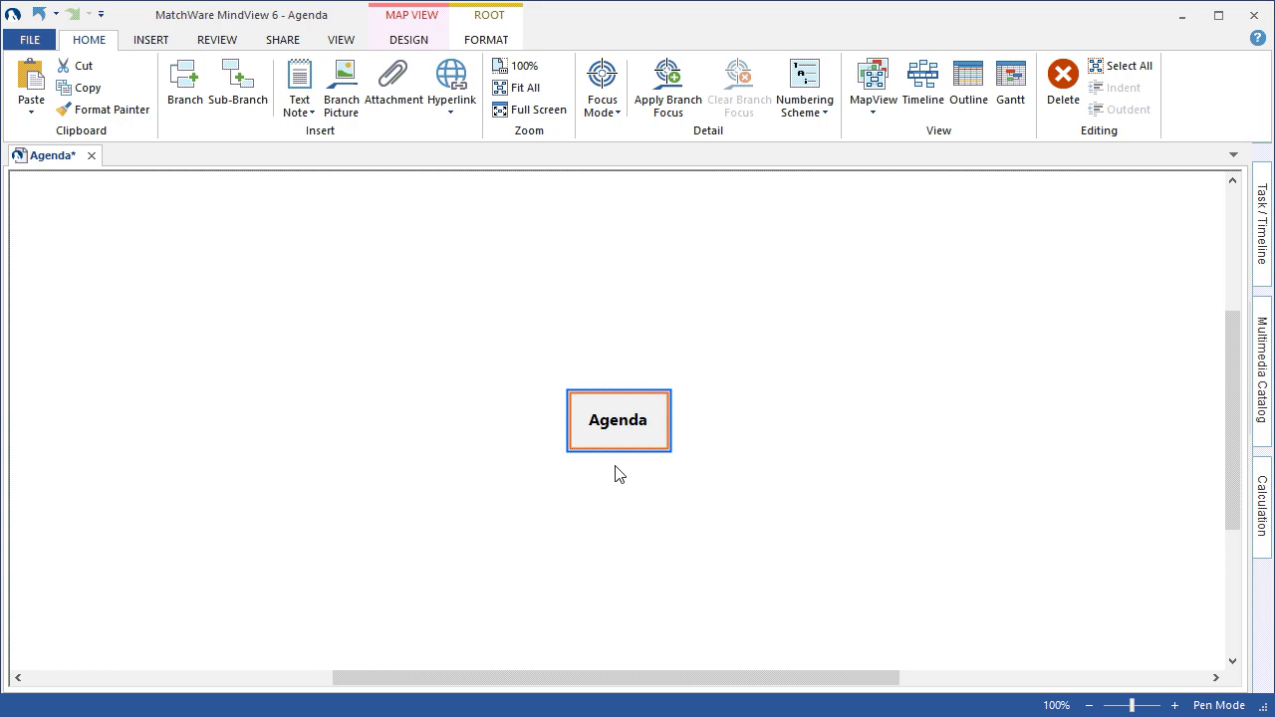
pyautogui.click(185, 90)
pyautogui.click(185, 90)
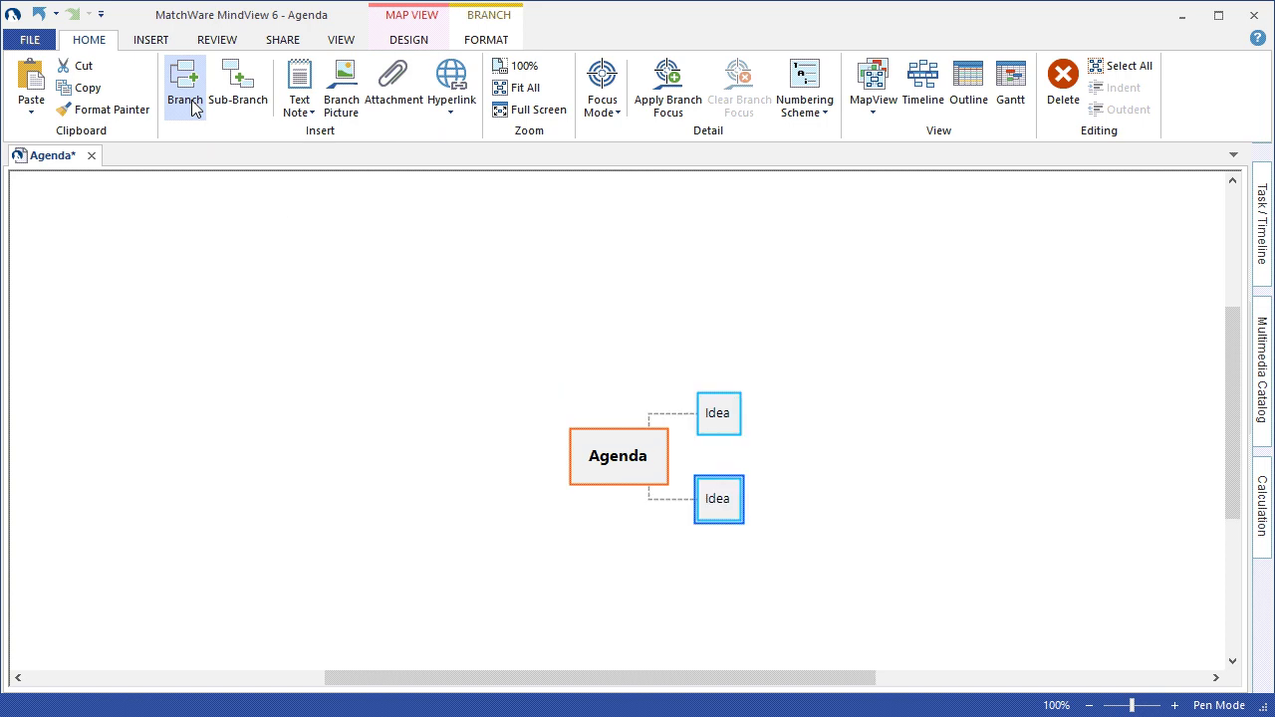
pyautogui.click(686, 418)
pyautogui.rightClick(628, 446)
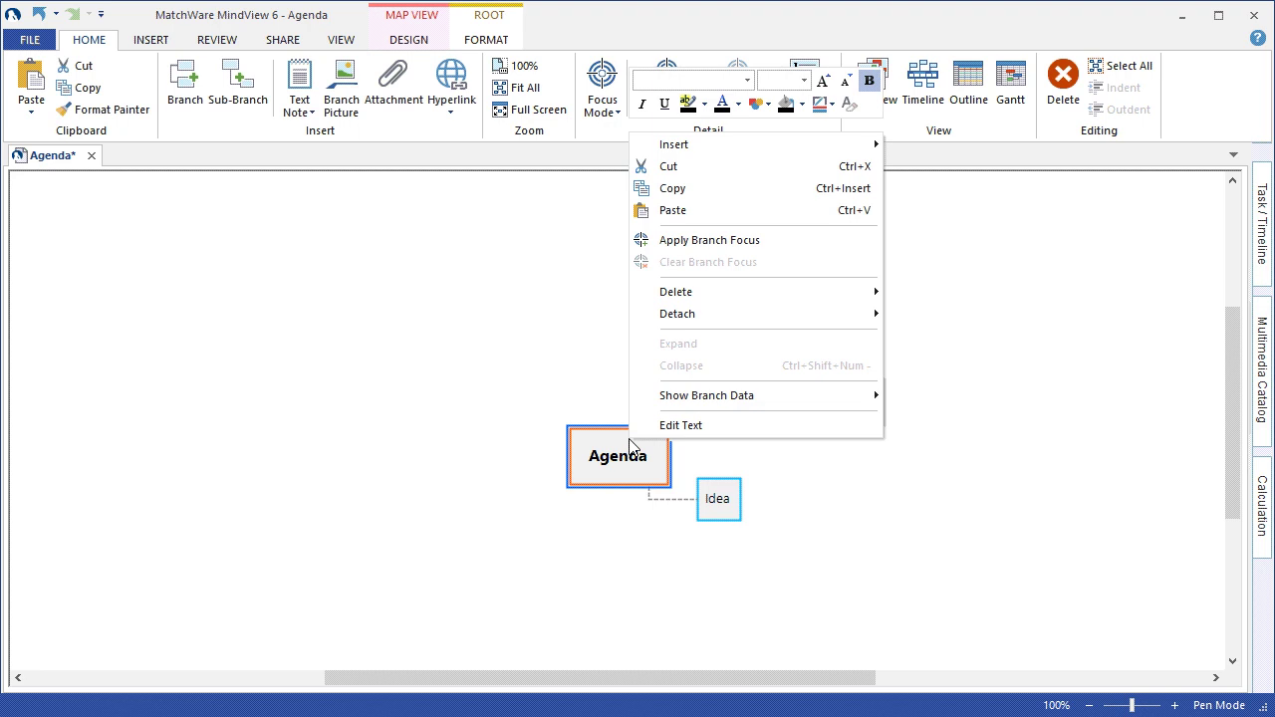
pyautogui.moveTo(724, 147)
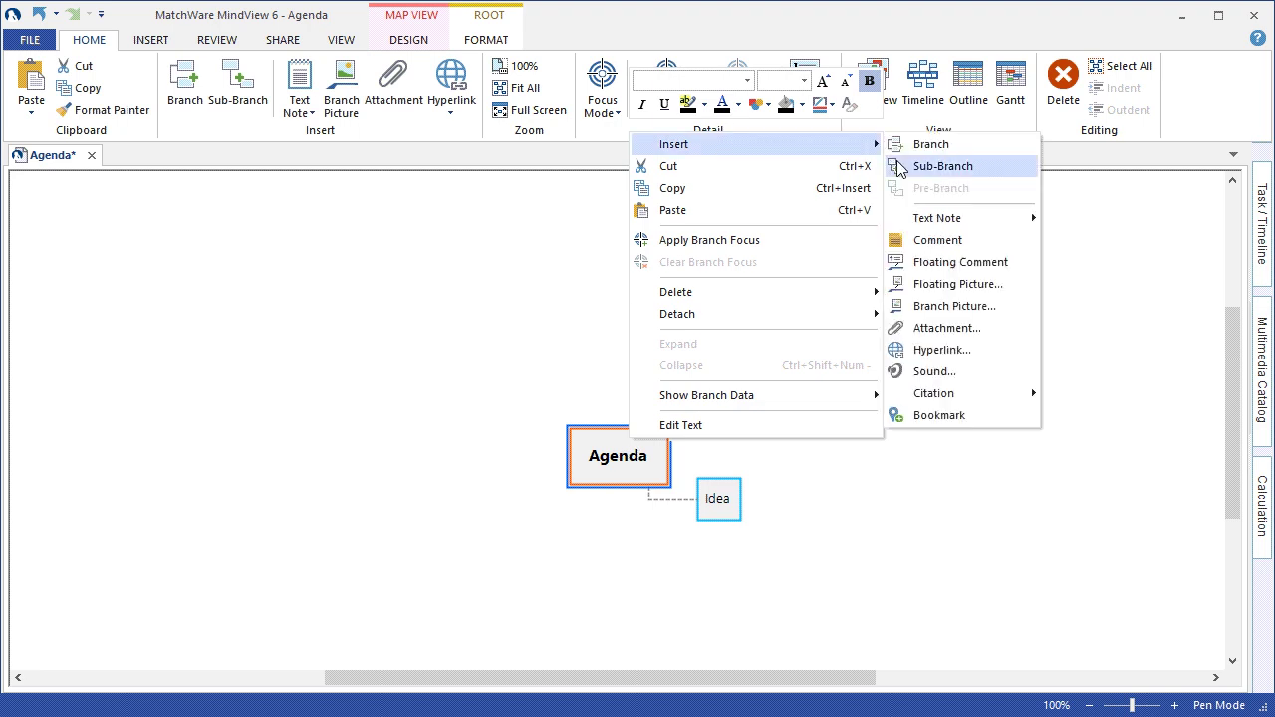
pyautogui.click(962, 169)
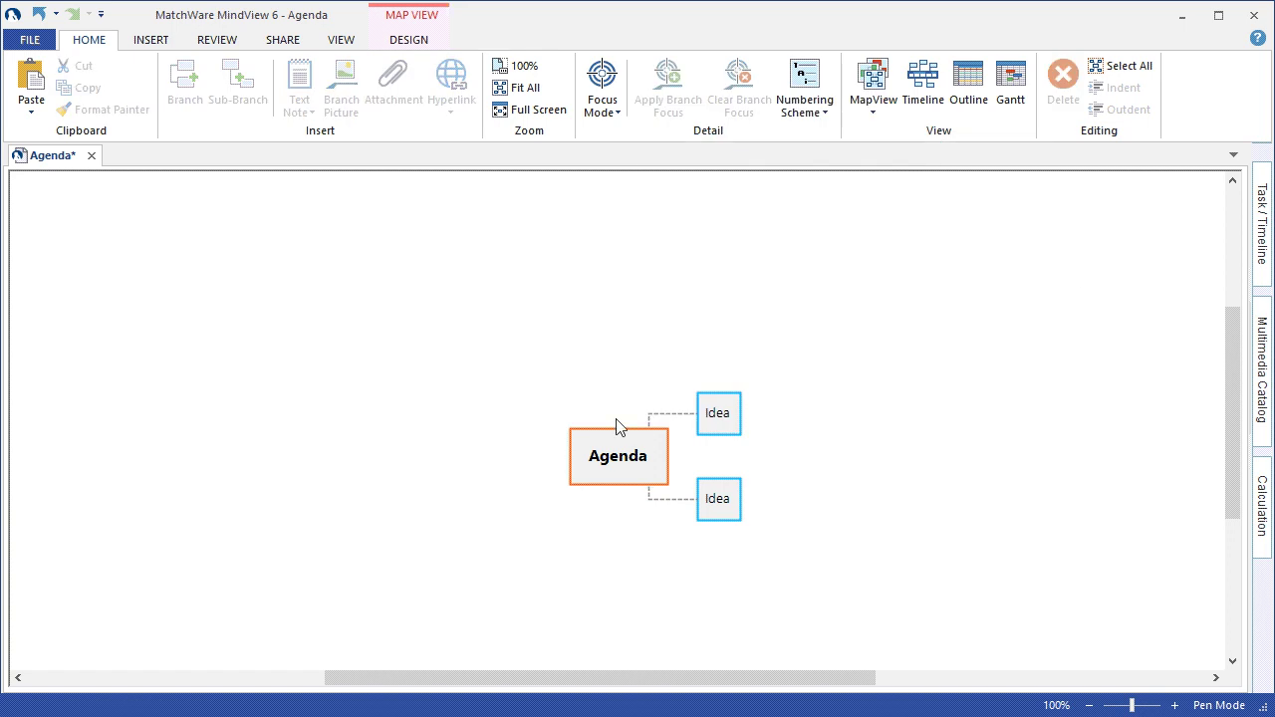
pyautogui.click(607, 448)
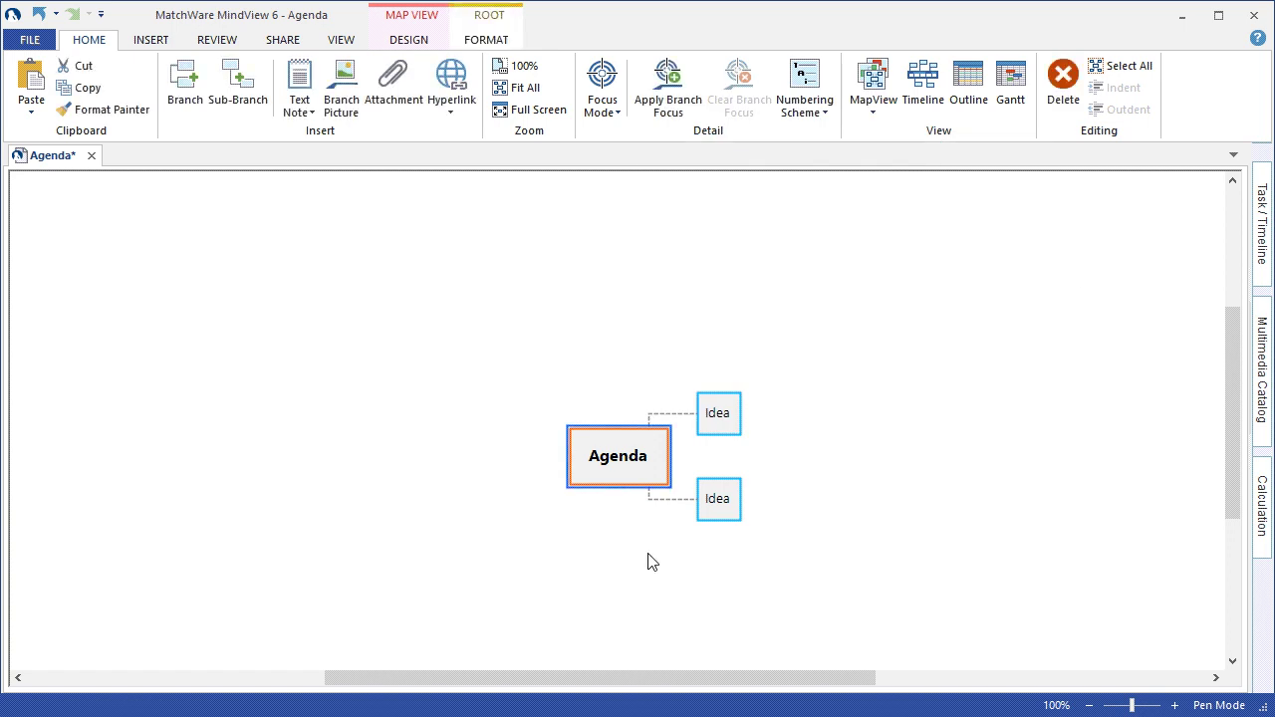
pyautogui.press('Insert')
pyautogui.press('Return')
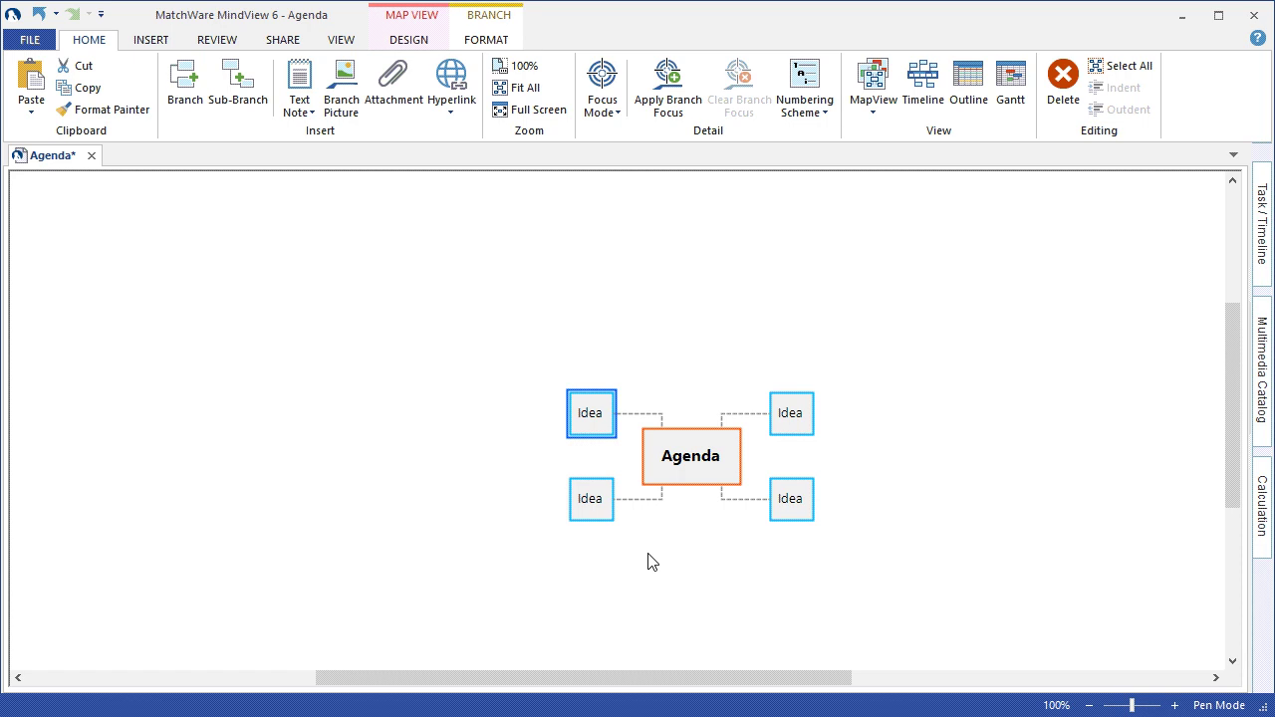
# Nest an Idea sub-branch, holding a further Idea, under the lower-left Idea branch.
pyautogui.press('Insert')
pyautogui.press('Insert')
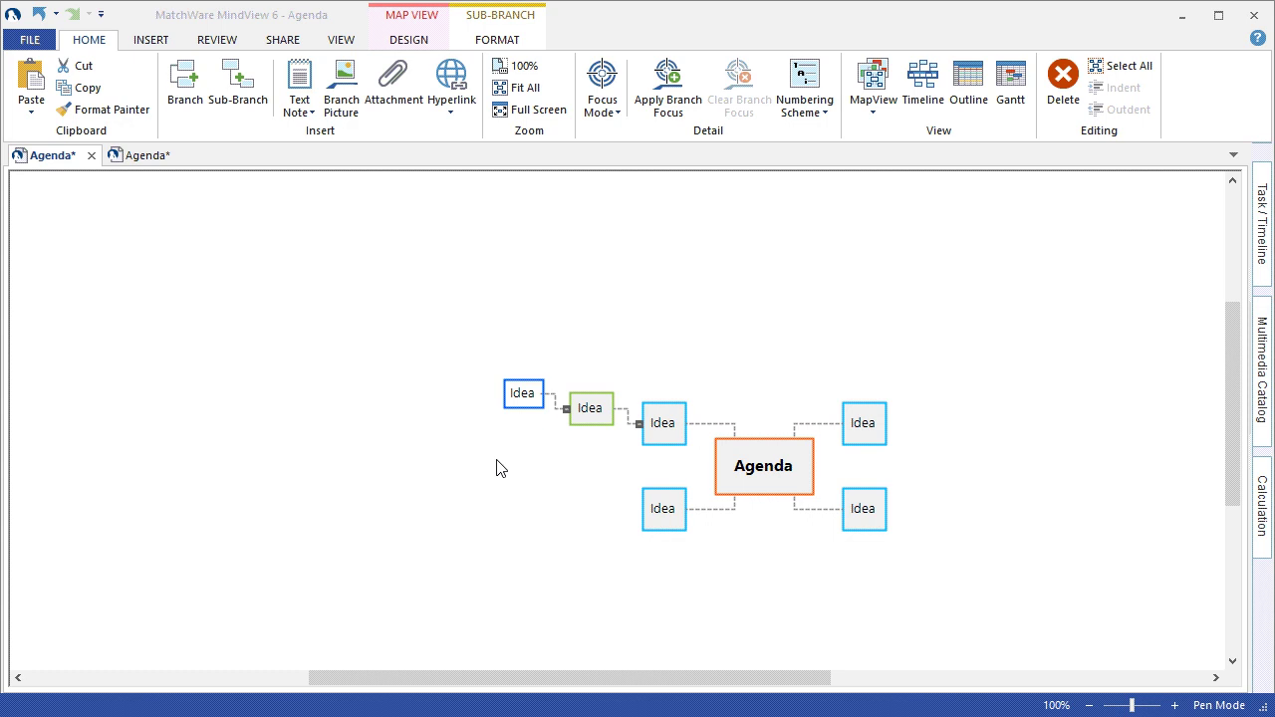
pyautogui.press('Escape')
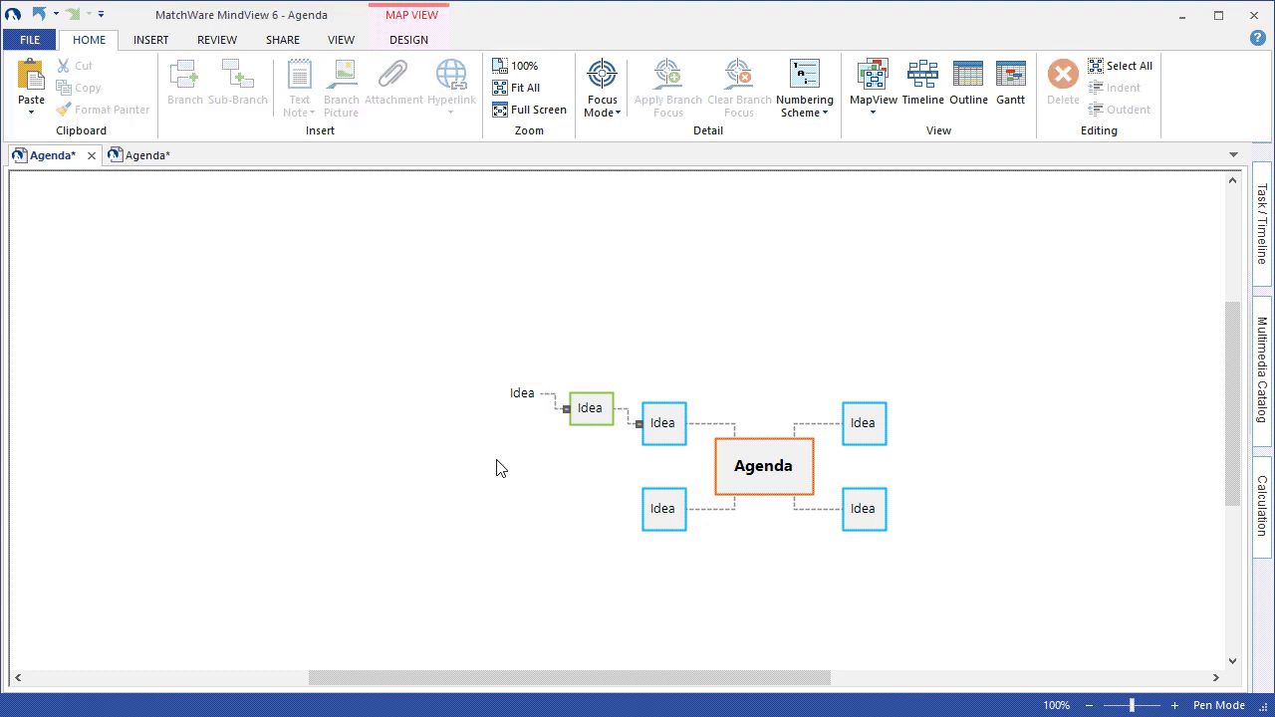
pyautogui.click(523, 398)
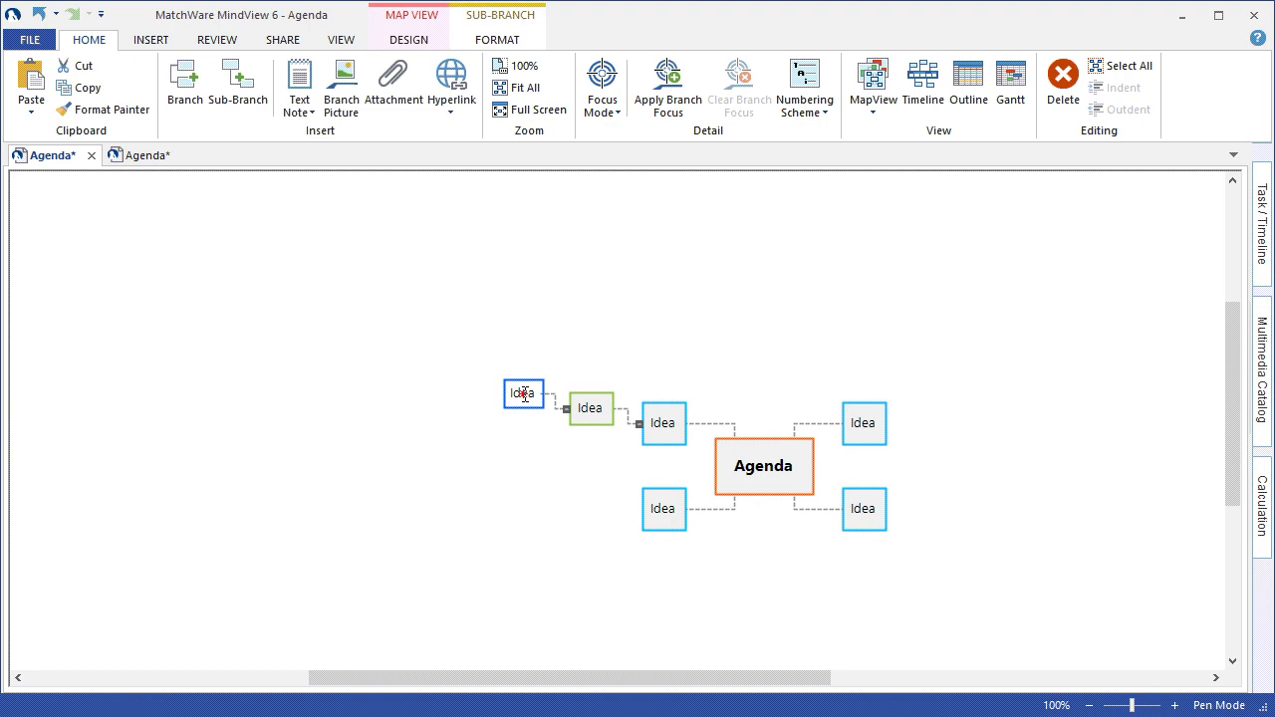
pyautogui.moveTo(524, 405); pyautogui.dragTo(578, 458)
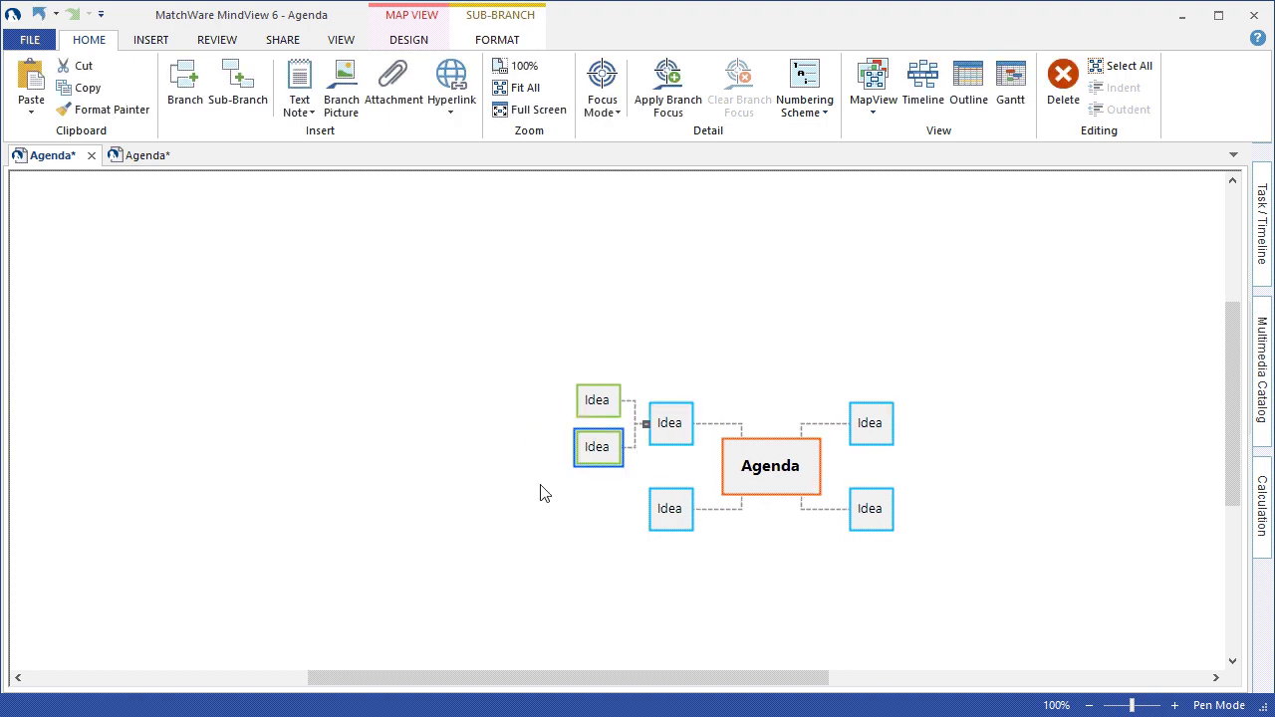
pyautogui.moveTo(647, 510); pyautogui.dragTo(594, 458)
pyautogui.moveTo(651, 488); pyautogui.dragTo(726, 476)
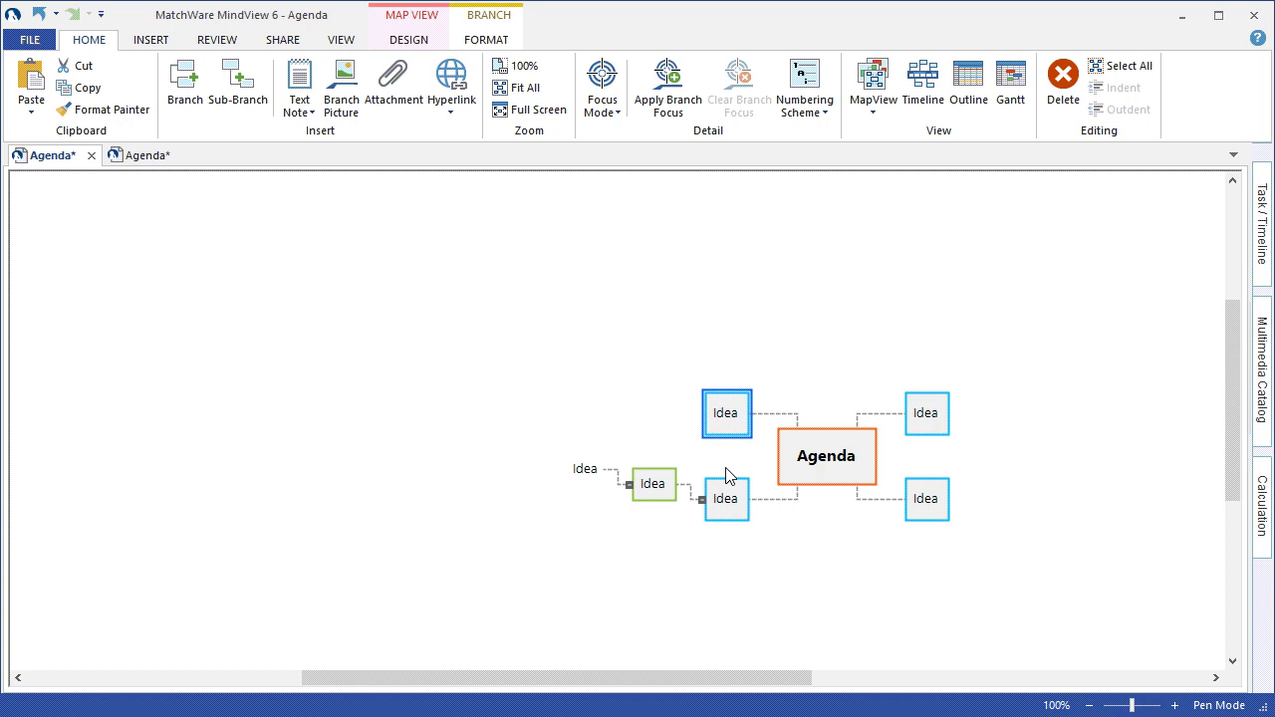
# Switch to the second Agenda* document tab showing the fully built agenda.
pyautogui.click(138, 163)
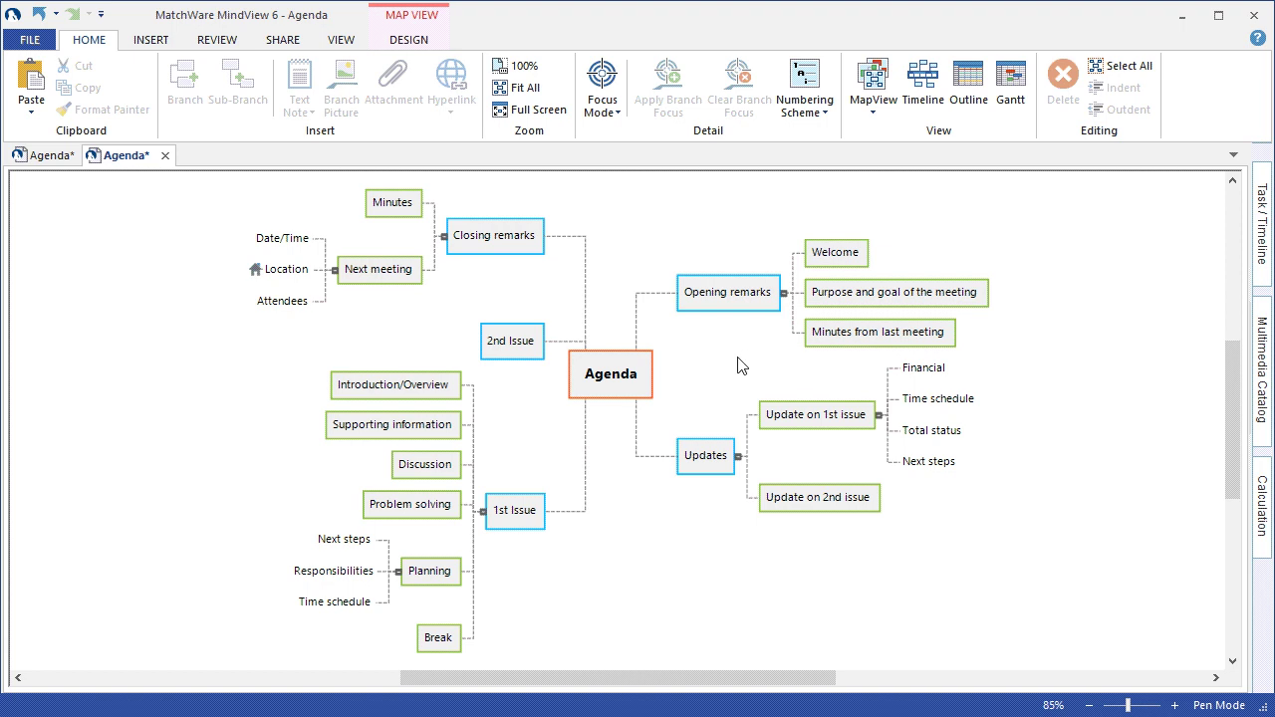
# Apply the 1, 1.1, 1.1.1 numbering scheme to all branches, undoing a trial move of Updates.
pyautogui.click(788, 104)
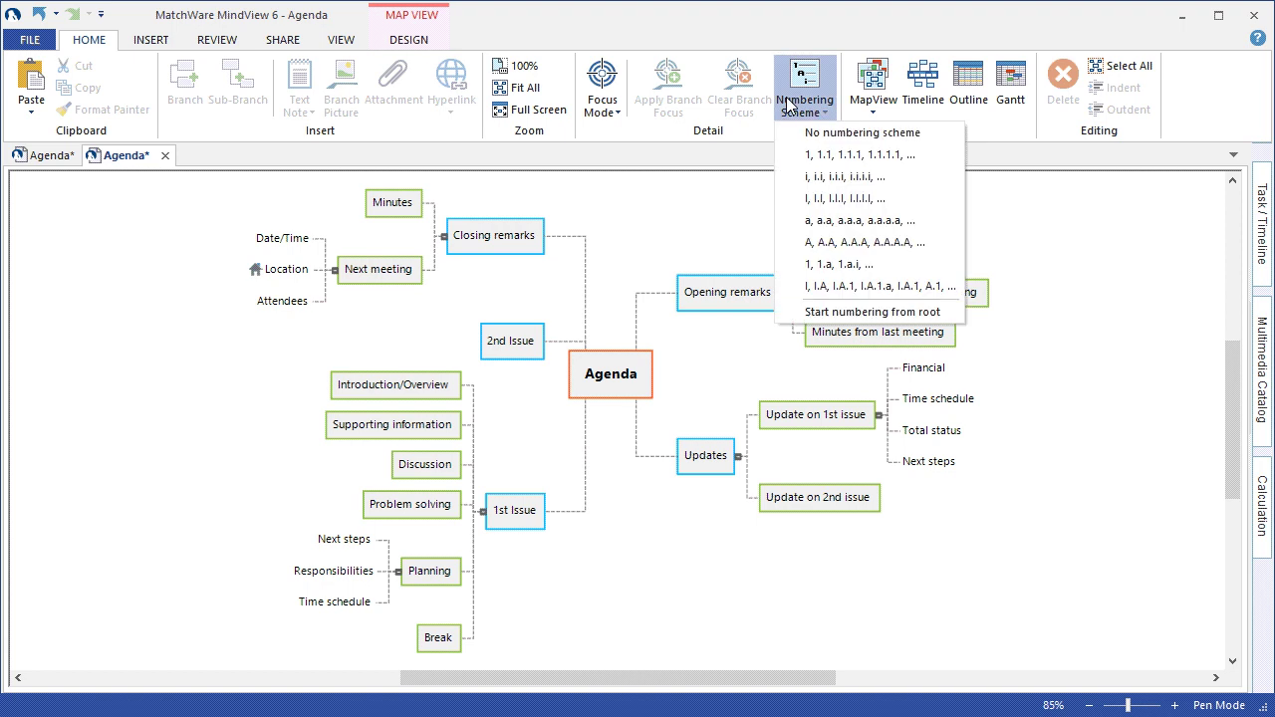
pyautogui.click(817, 155)
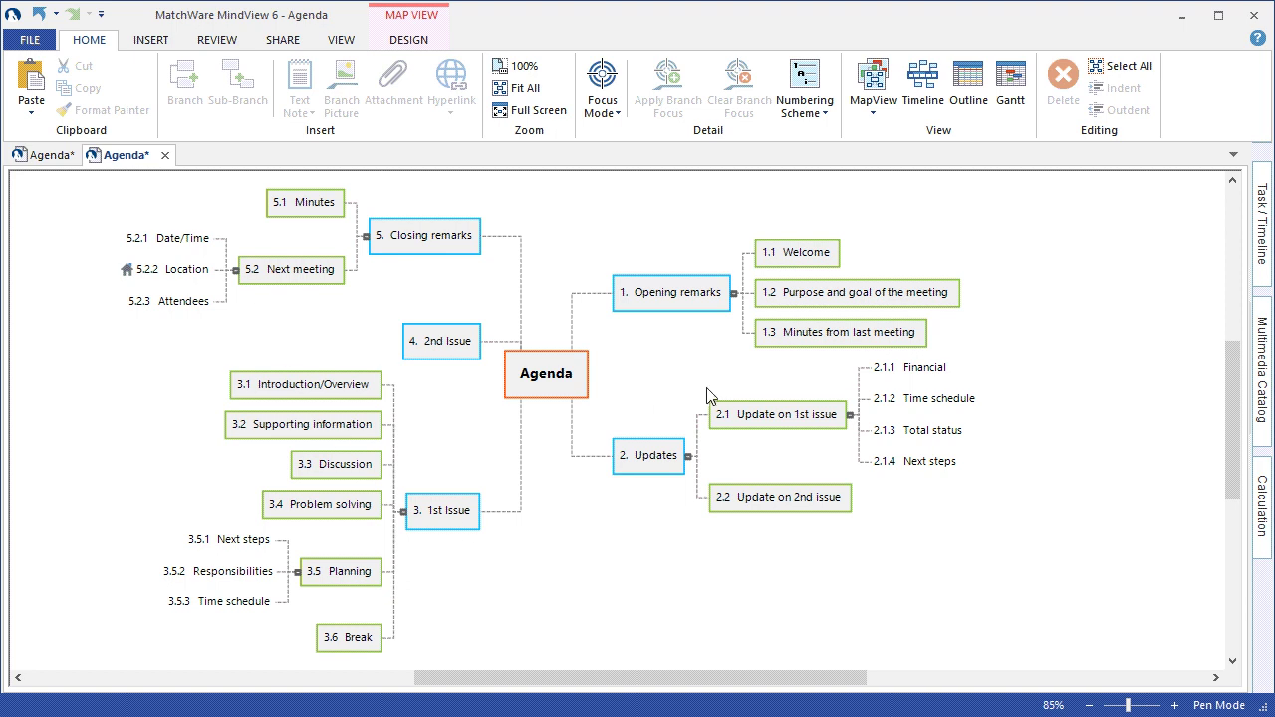
pyautogui.moveTo(677, 456); pyautogui.dragTo(613, 247)
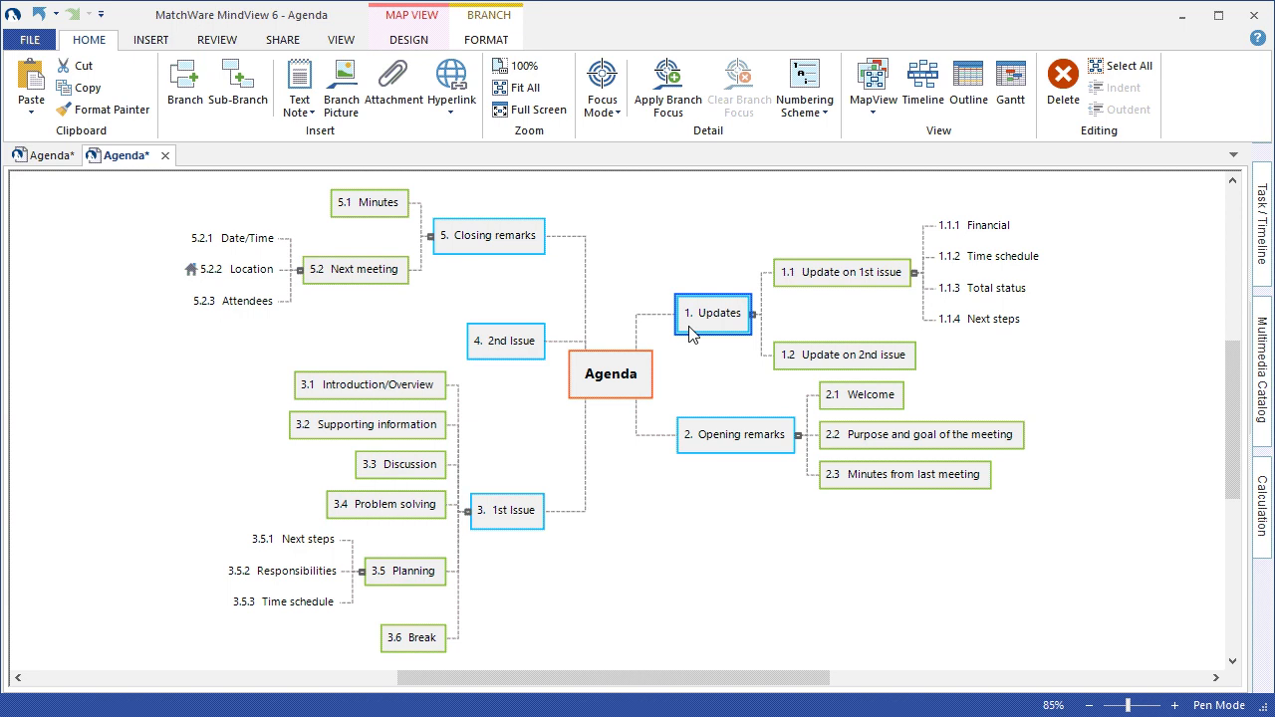
pyautogui.hotkey('ctrl', 'z')
pyautogui.click(674, 561)
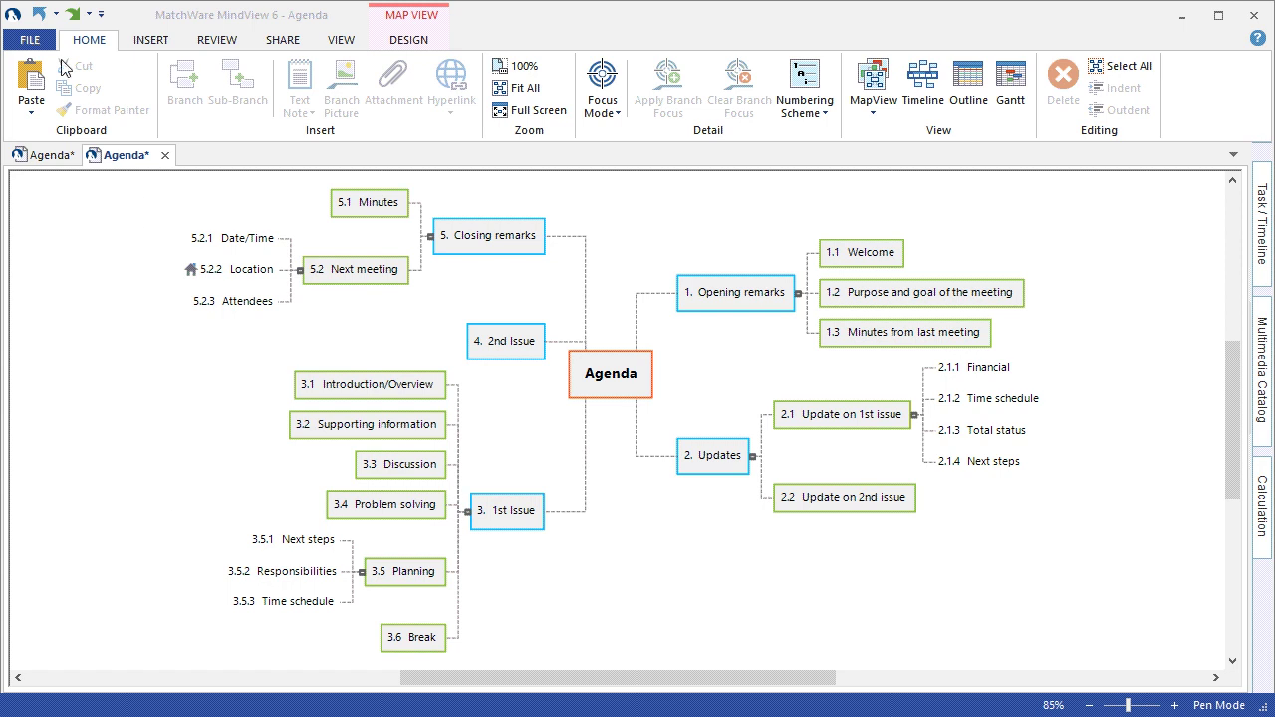
# View the export format options on the File page, then go back to the map without exporting.
pyautogui.click(36, 40)
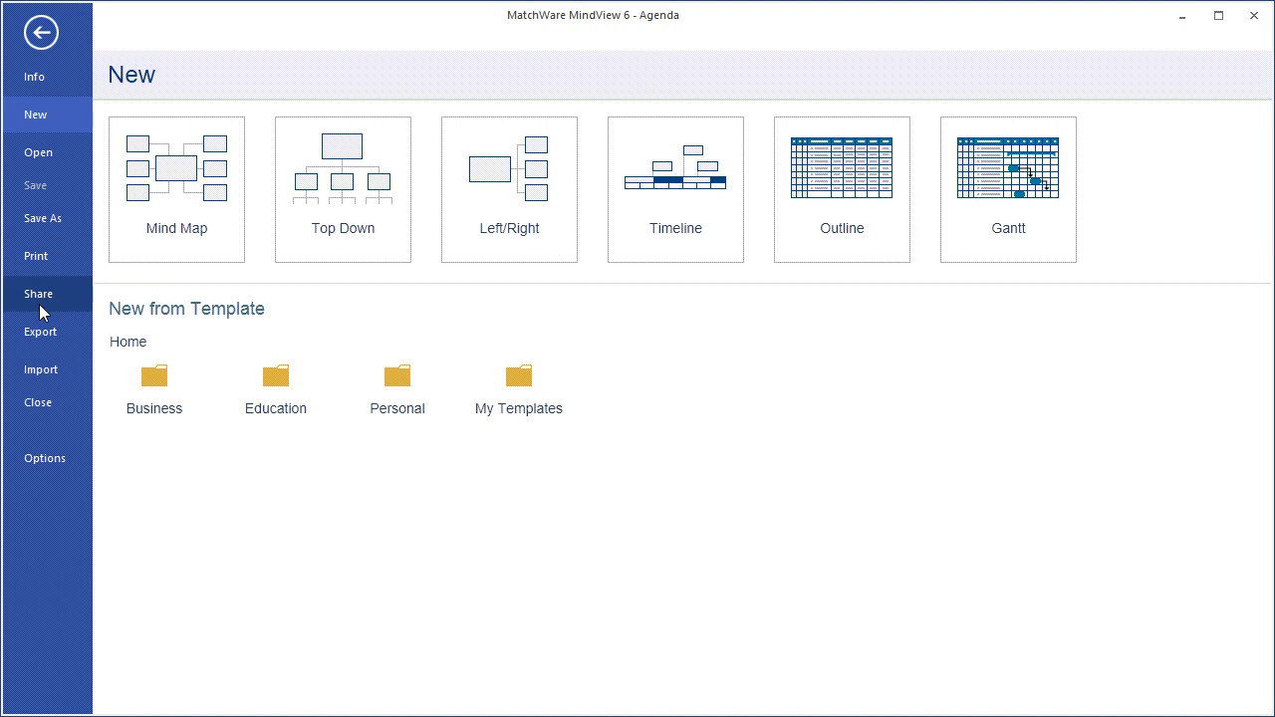
pyautogui.click(45, 335)
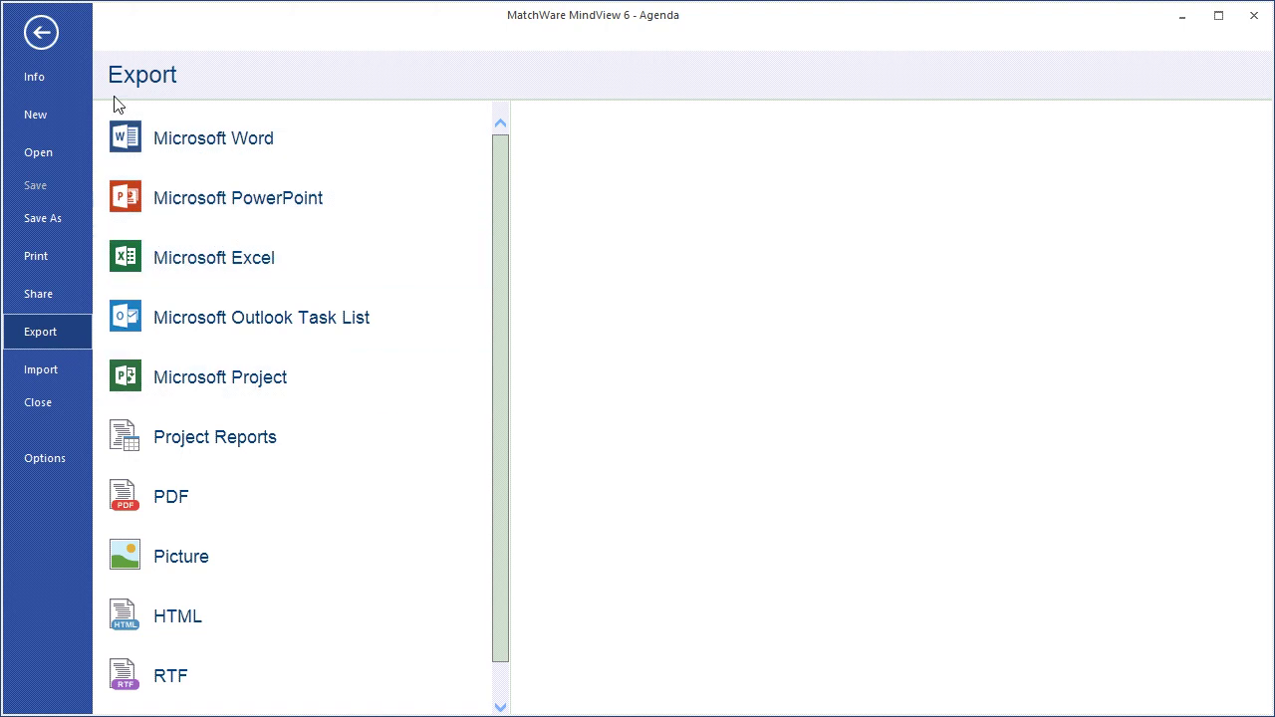
pyautogui.click(46, 38)
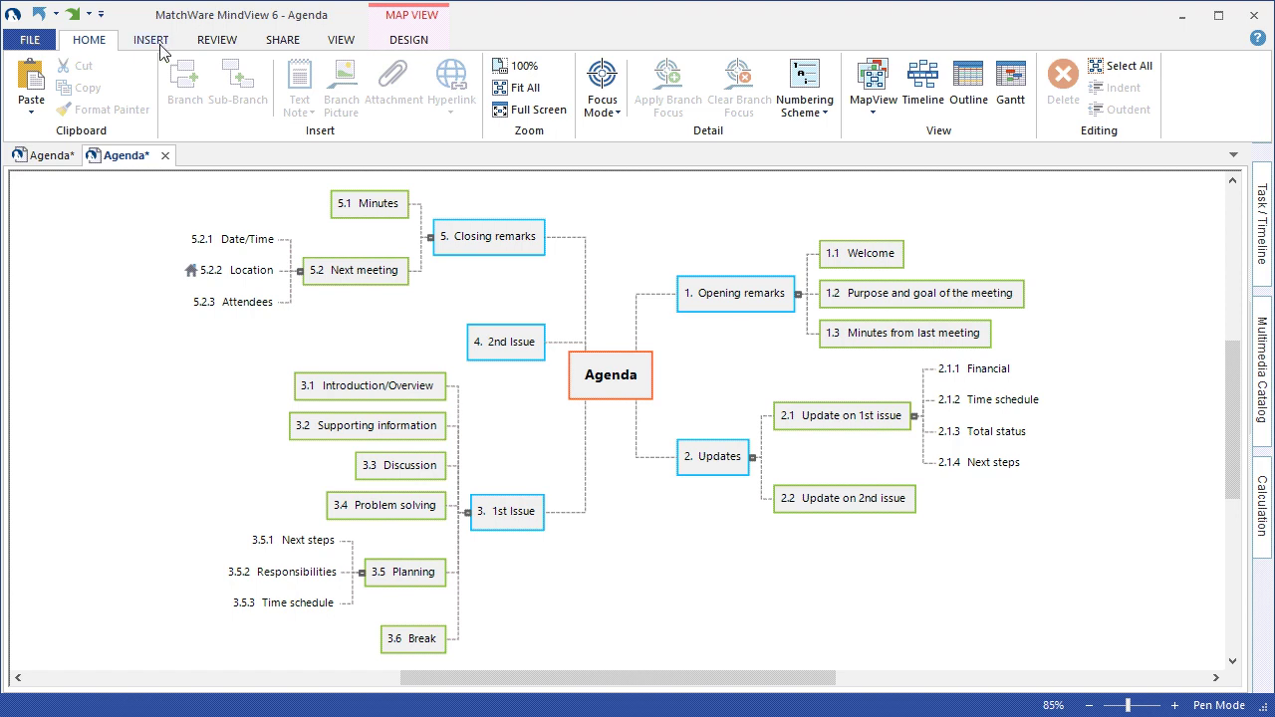
# Add a text note to 1.1 Welcome containing the pasted quarterly-meeting welcome paragraph.
pyautogui.click(863, 257)
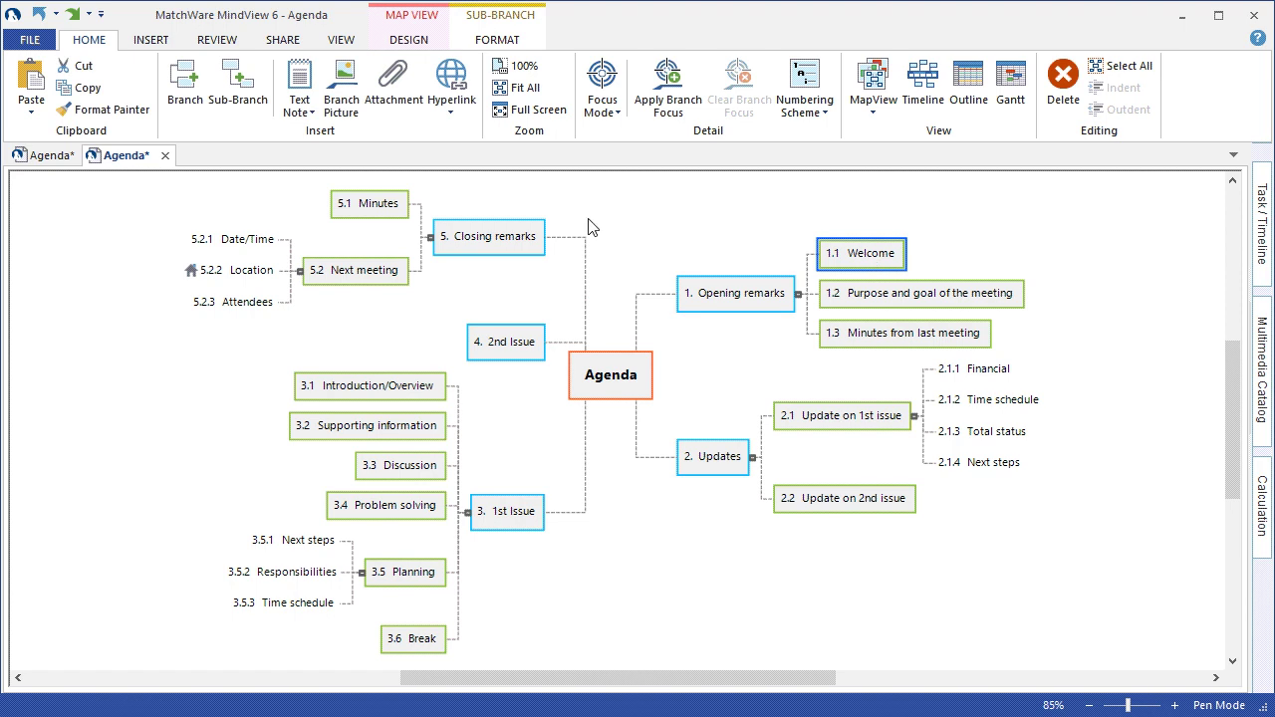
pyautogui.click(152, 40)
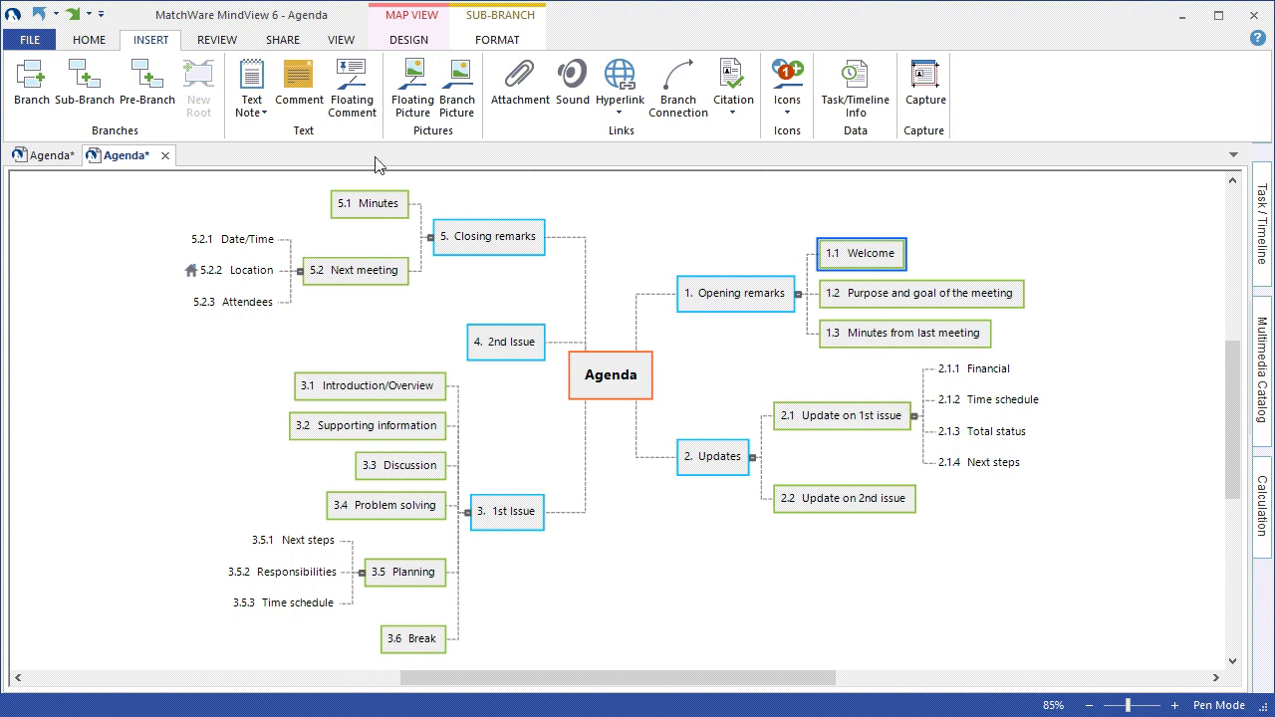
pyautogui.click(251, 80)
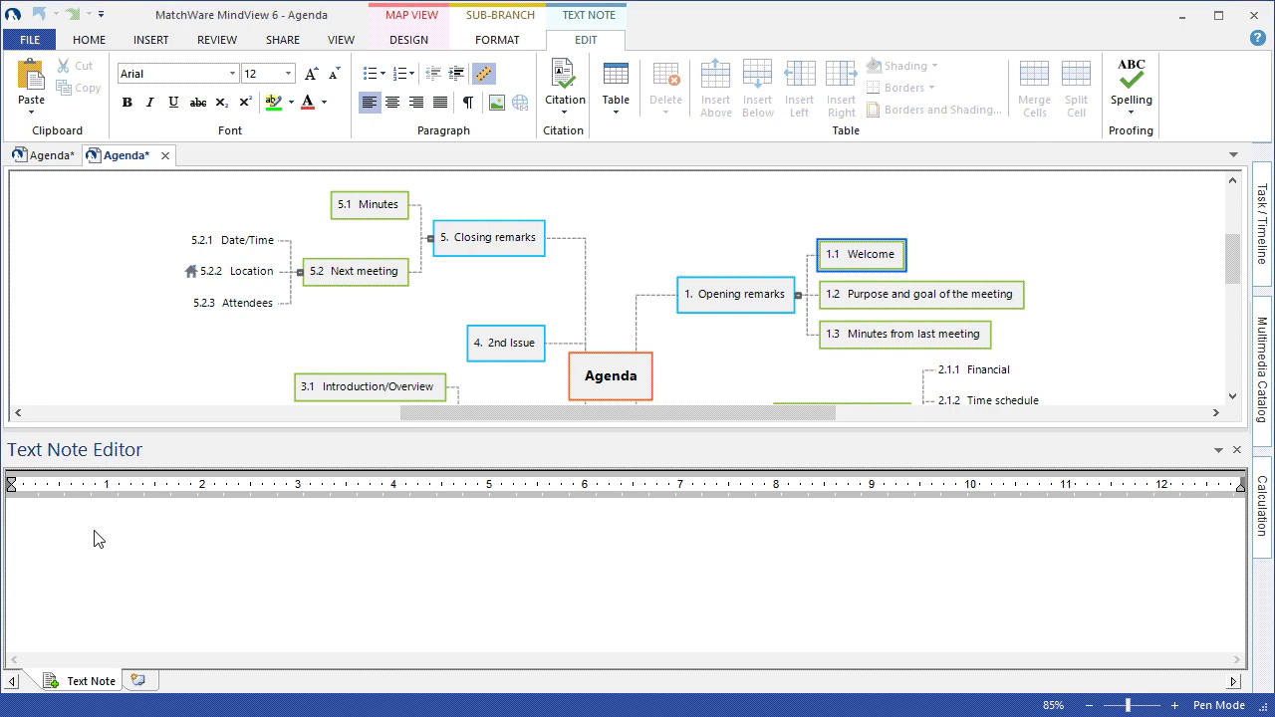
pyautogui.write("We would like to welcome the employees of GPS Incorporated to the quarterly employee update meeting.  In today's meeting we will be discussing and updating you all on future projects that we will be embarking on, current status of our company financial's, and a few important updates from our CEO. You will all receive a Meeting minutes document via email, so it is not necessary to take notes as your attention is most important .")
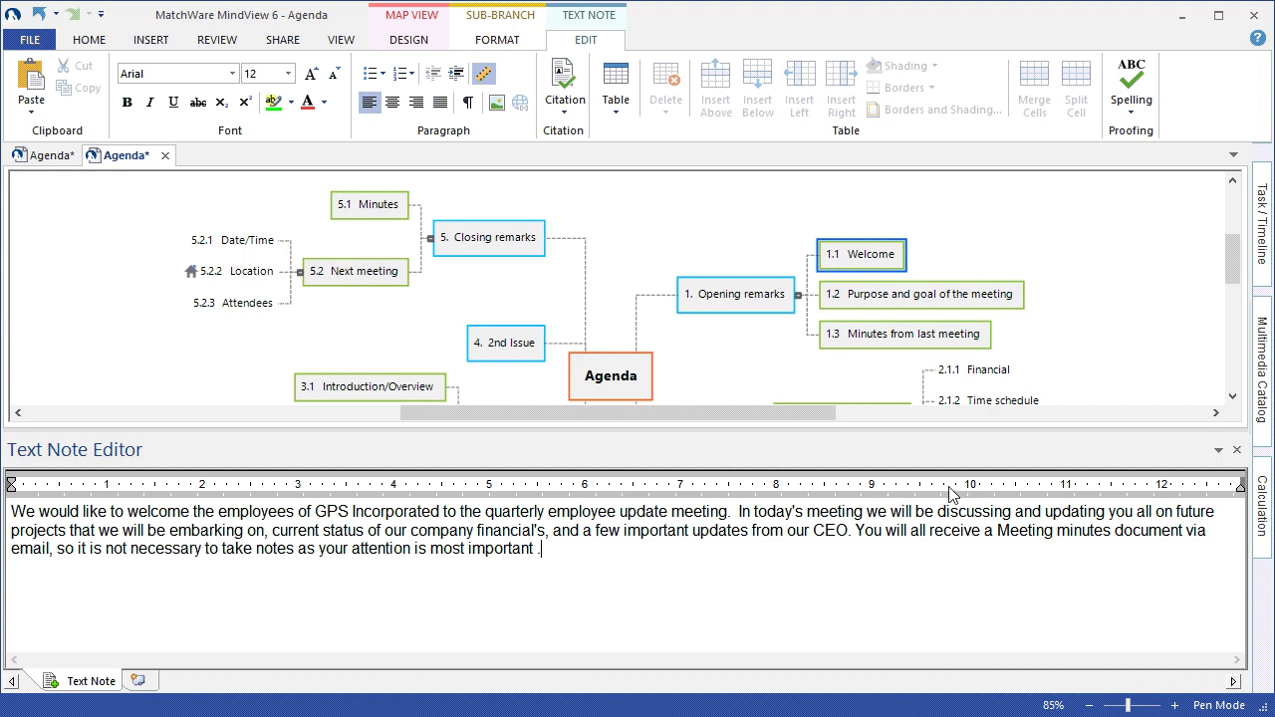
pyautogui.click(1236, 451)
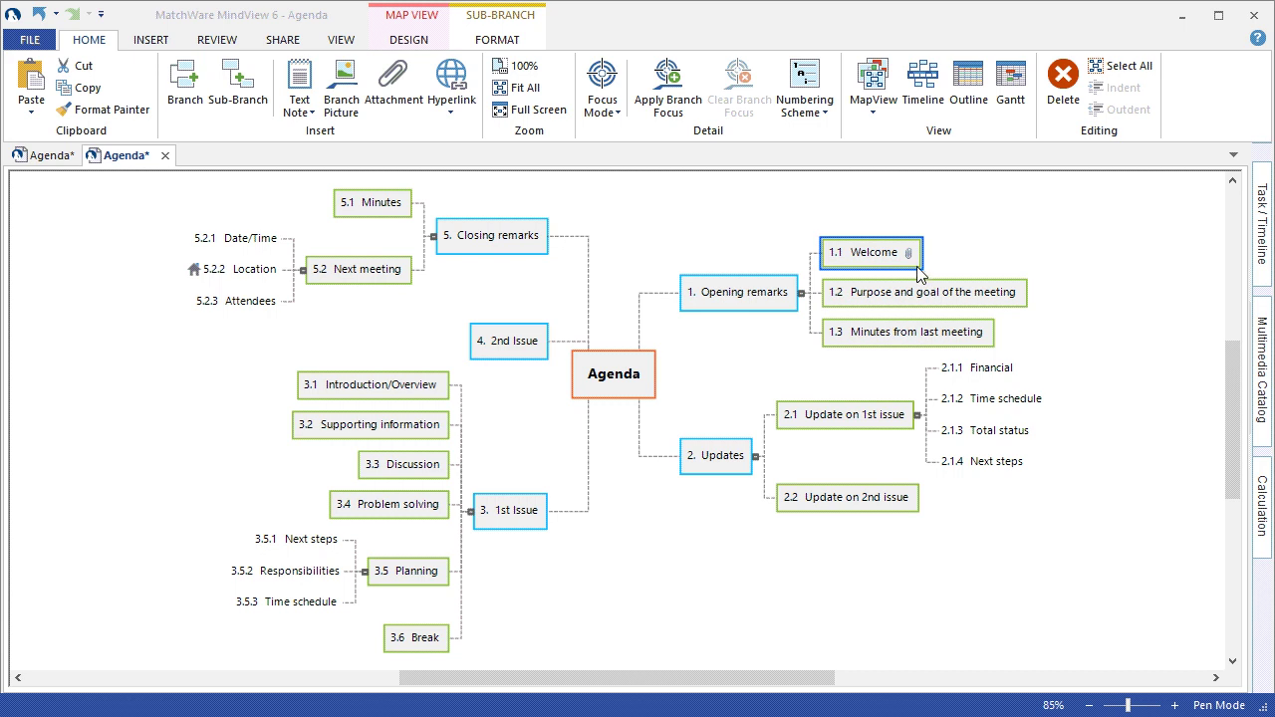
pyautogui.moveTo(911, 257)
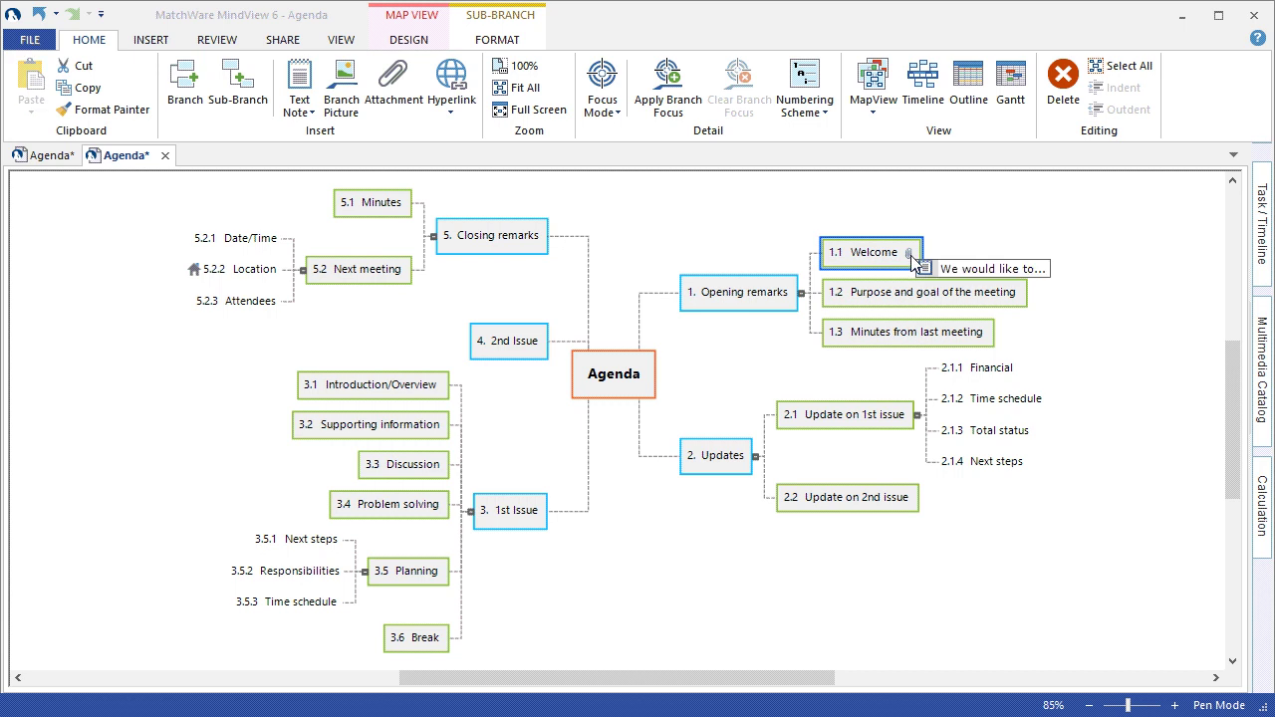
pyautogui.click(945, 271)
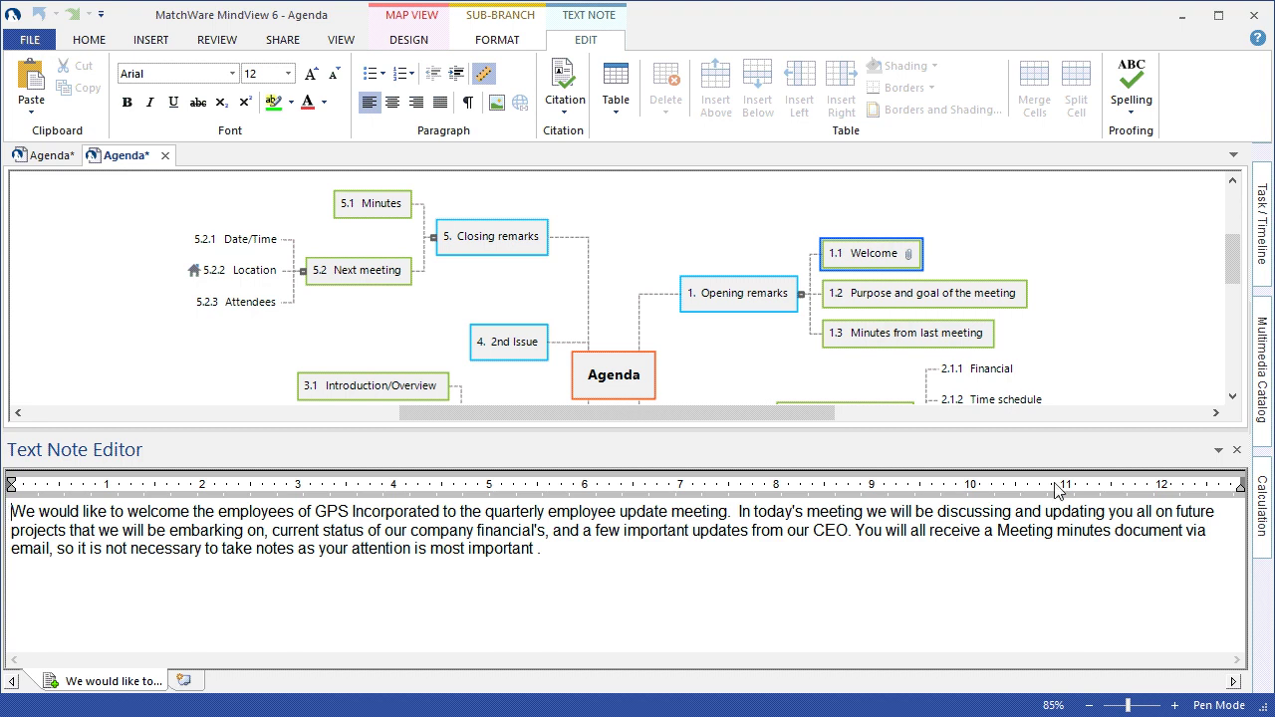
# Attach the 'Minutes from Meeting 12-2014' PDF to the 1.3 Minutes from last meeting branch.
pyautogui.click(1238, 450)
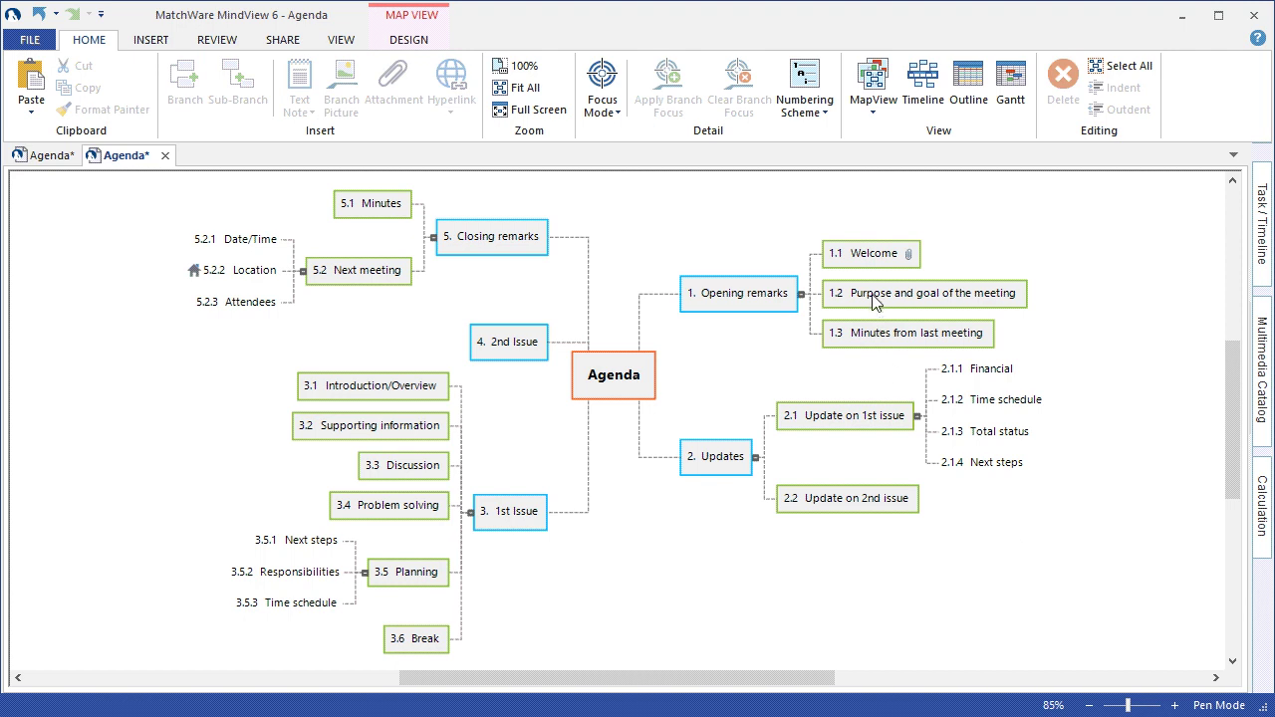
pyautogui.click(867, 339)
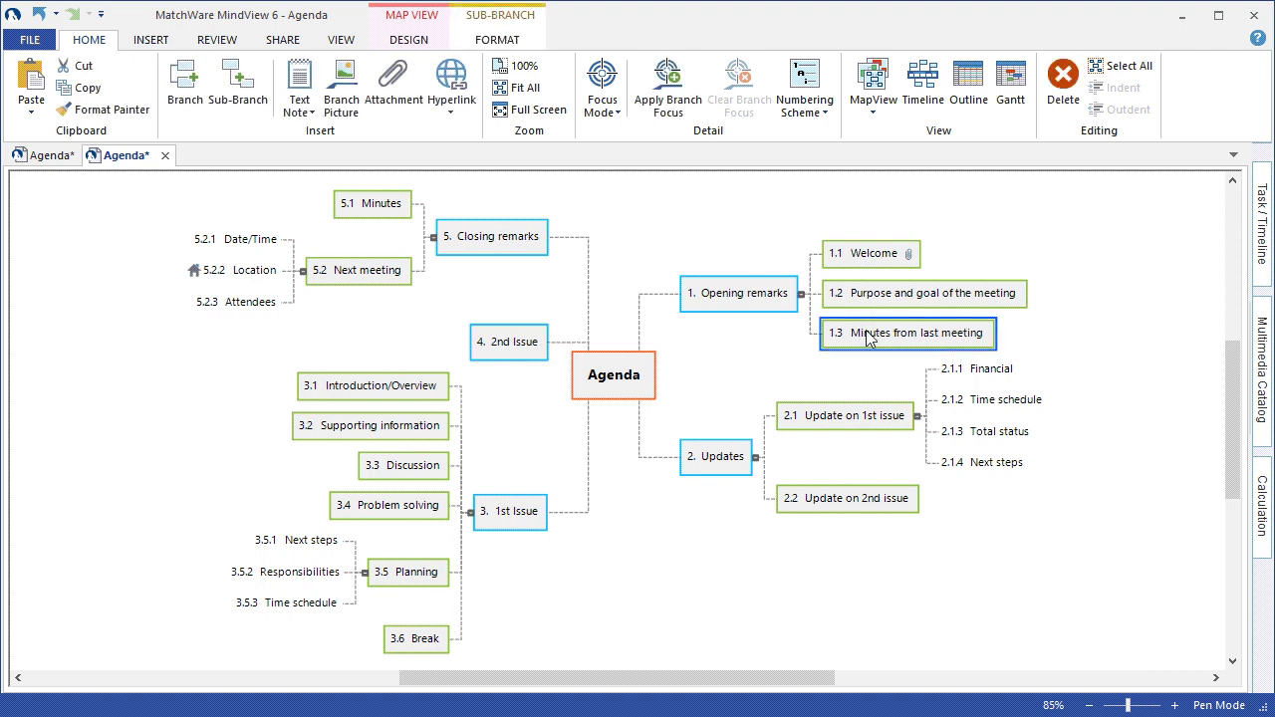
pyautogui.click(154, 40)
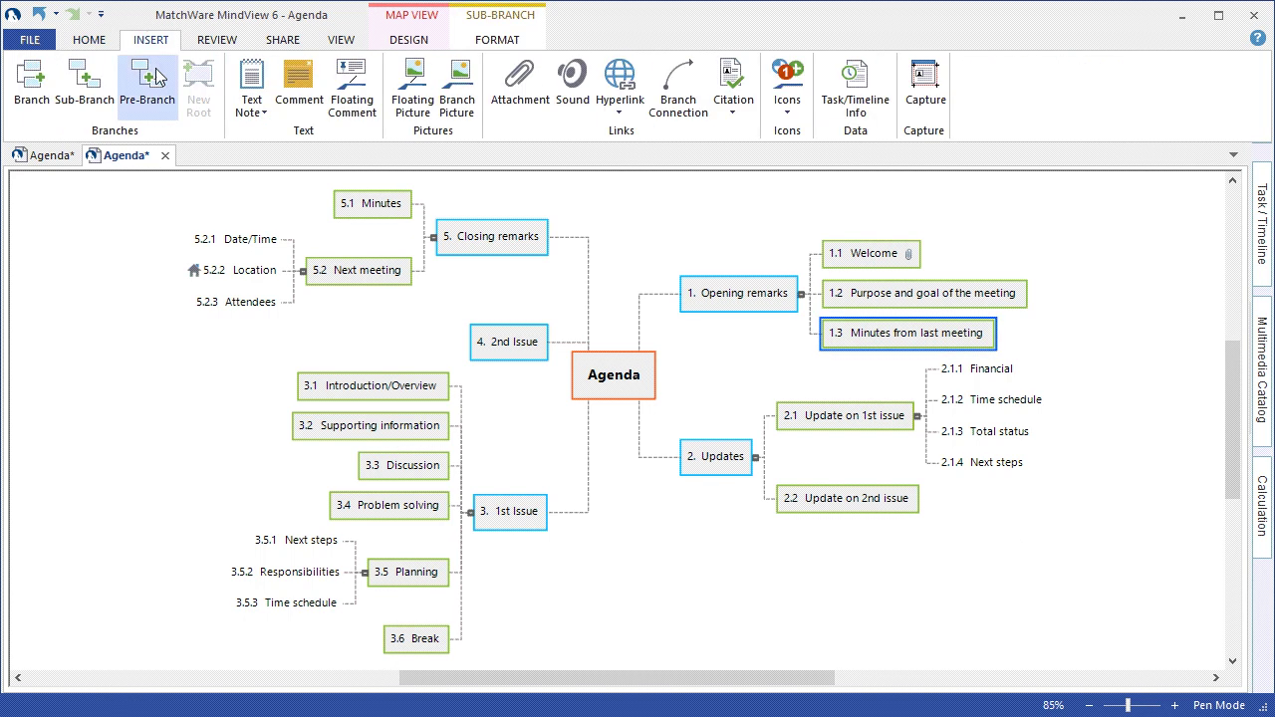
pyautogui.click(534, 117)
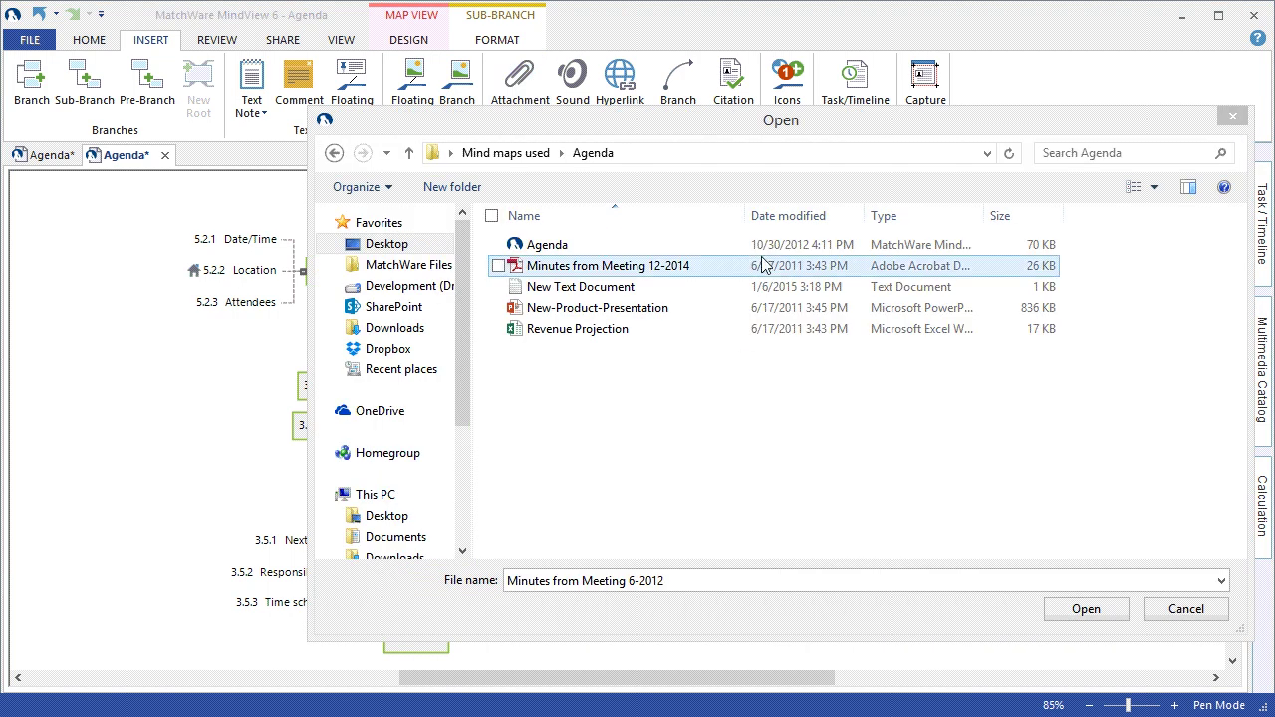
pyautogui.click(595, 266)
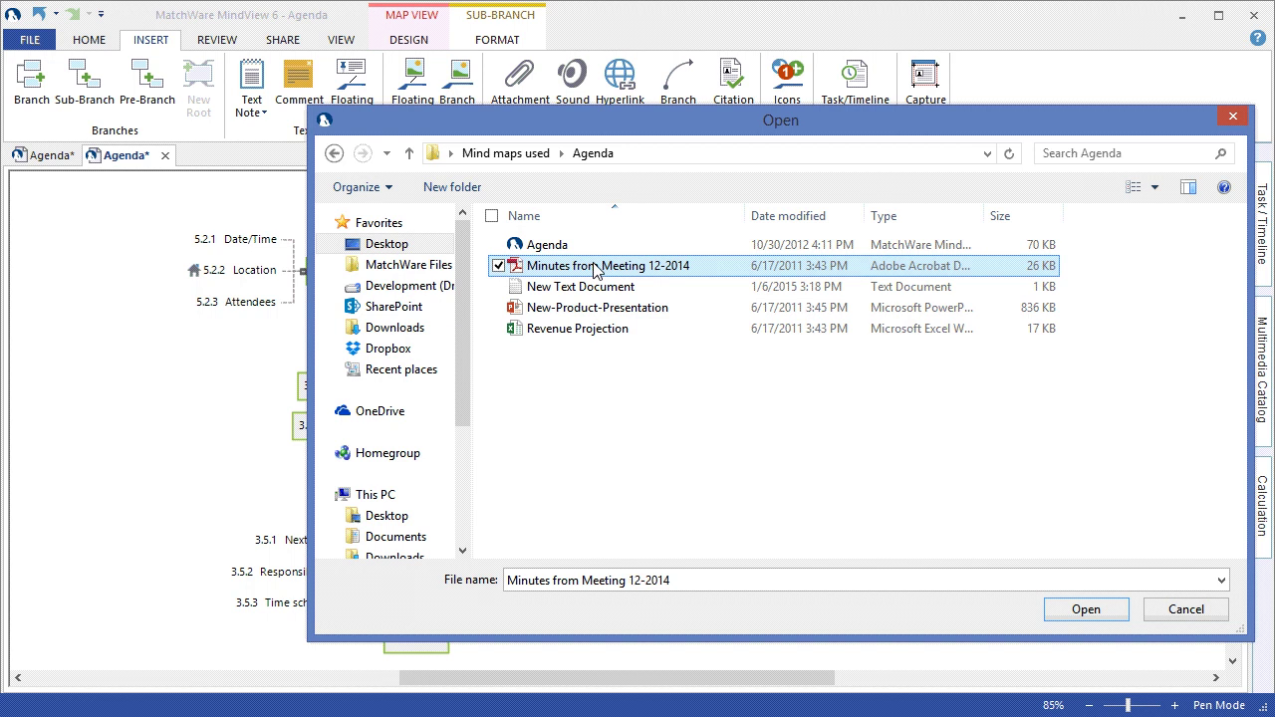
pyautogui.click(1070, 612)
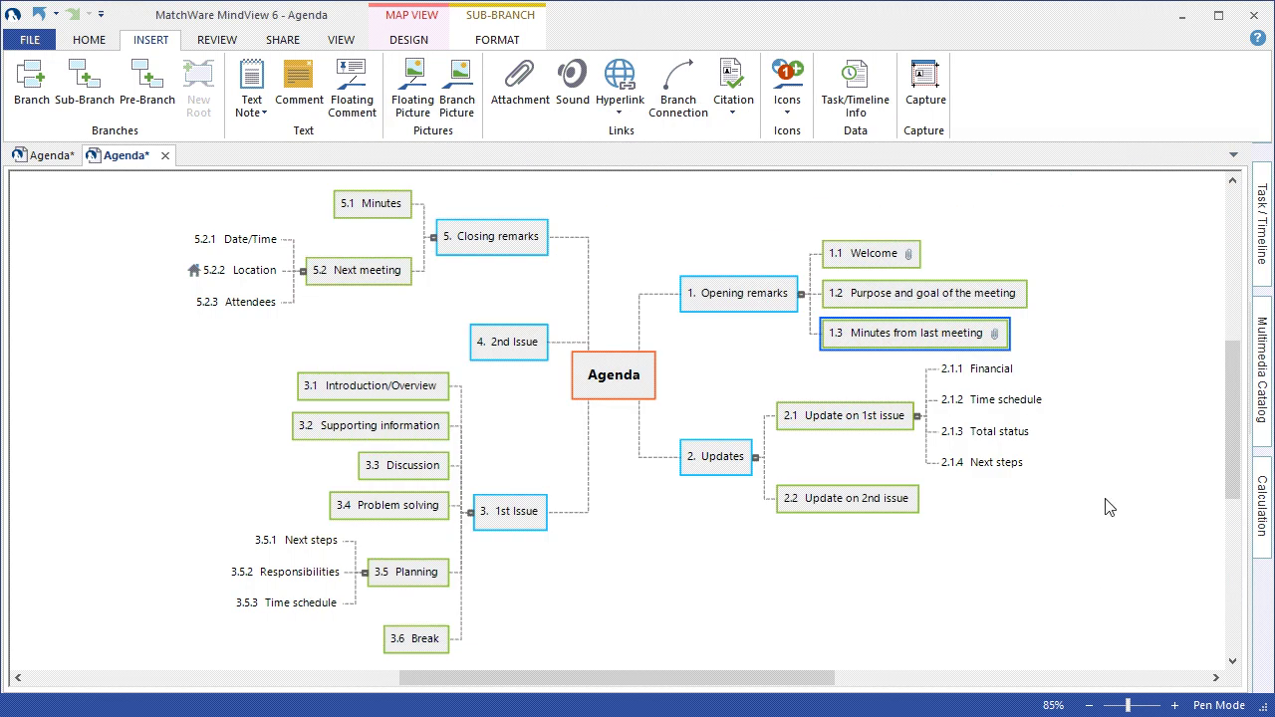
pyautogui.moveTo(996, 343)
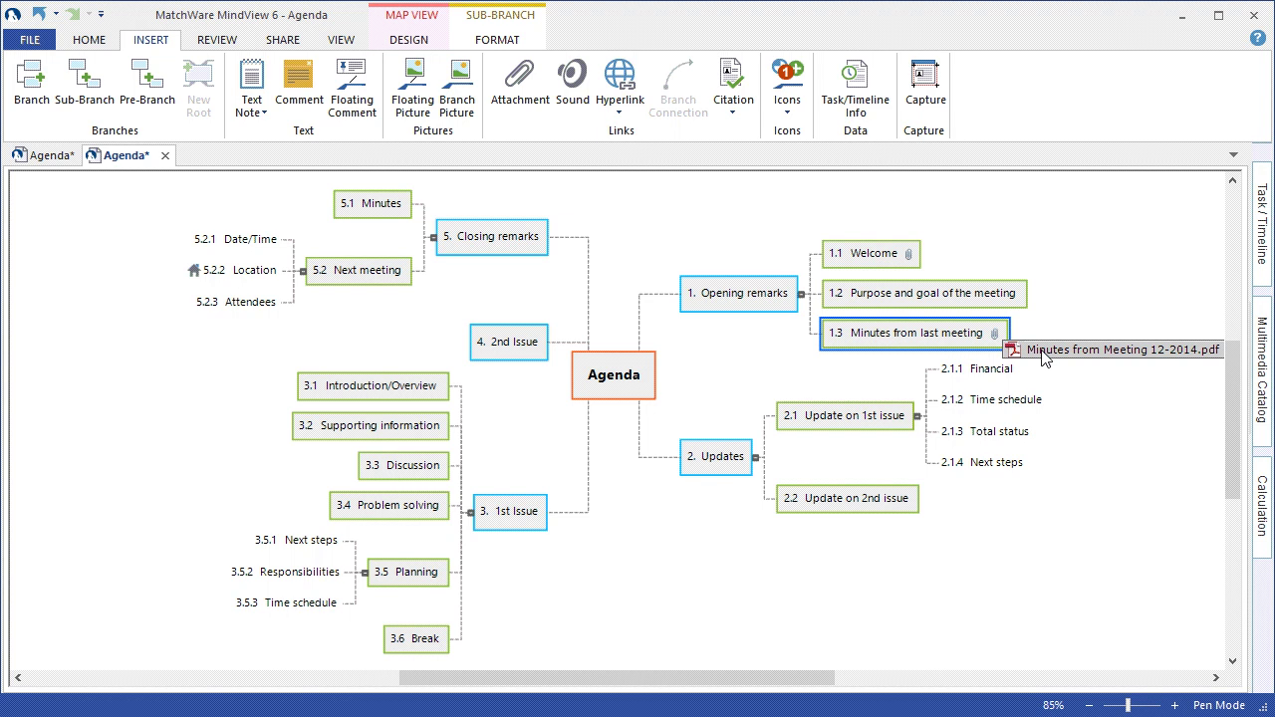
pyautogui.moveTo(1042, 358); pyautogui.dragTo(1042, 358)
pyautogui.click(566, 400)
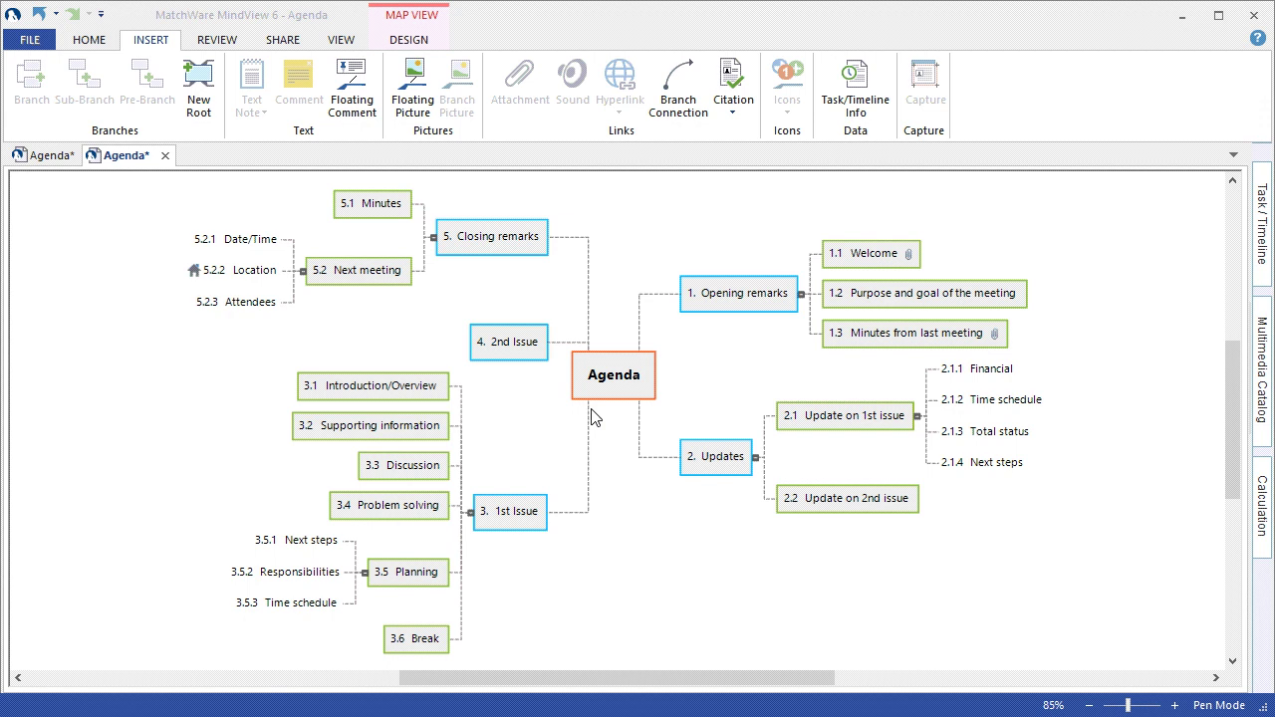
pyautogui.click(871, 256)
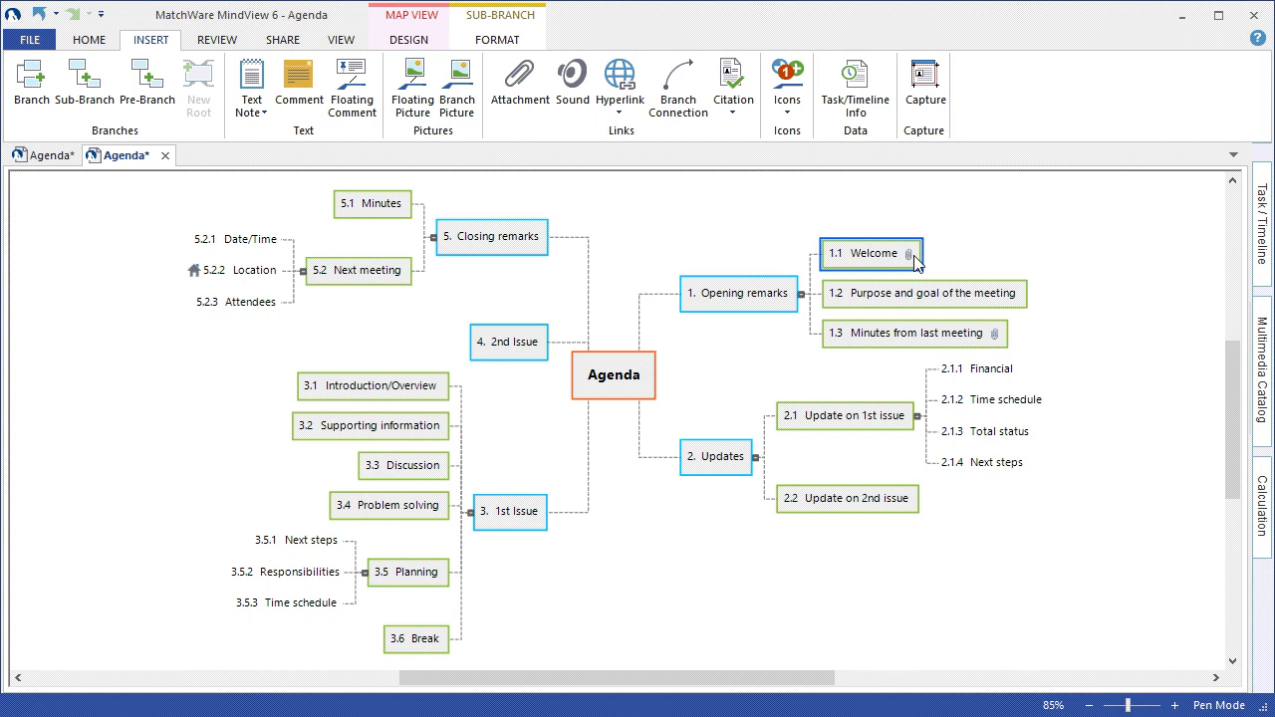
pyautogui.moveTo(914, 257)
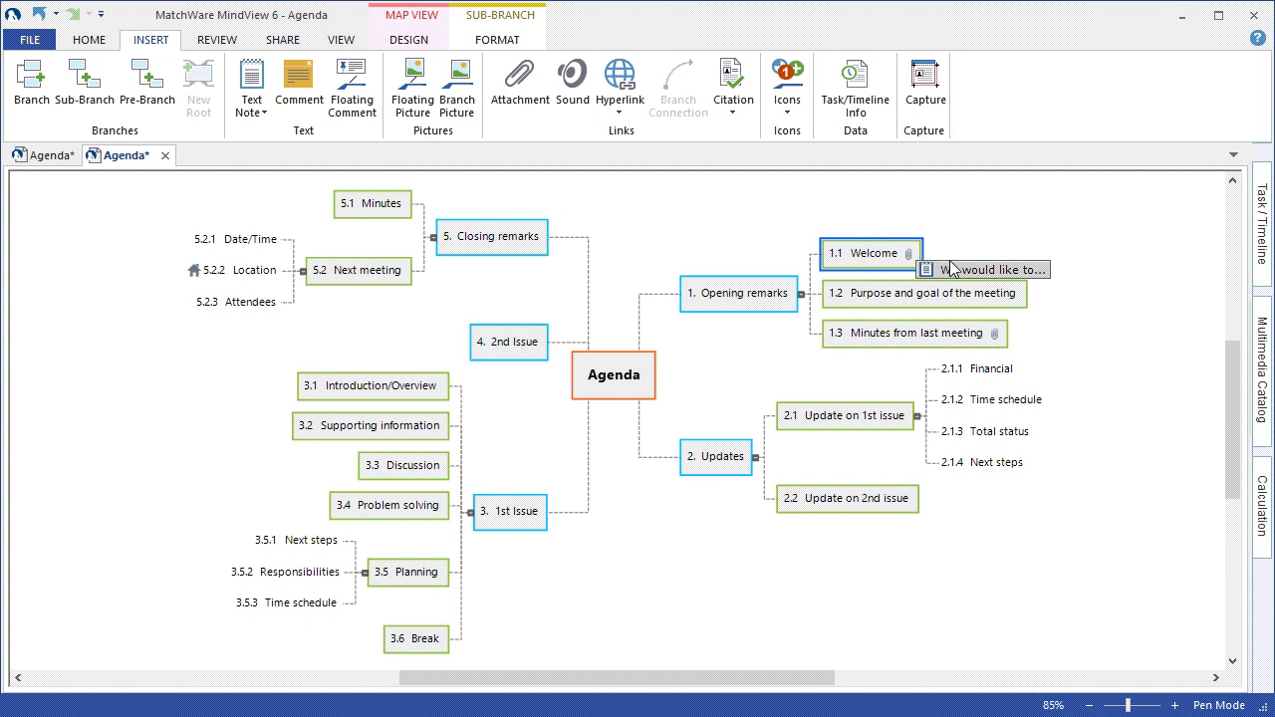
pyautogui.click(951, 268)
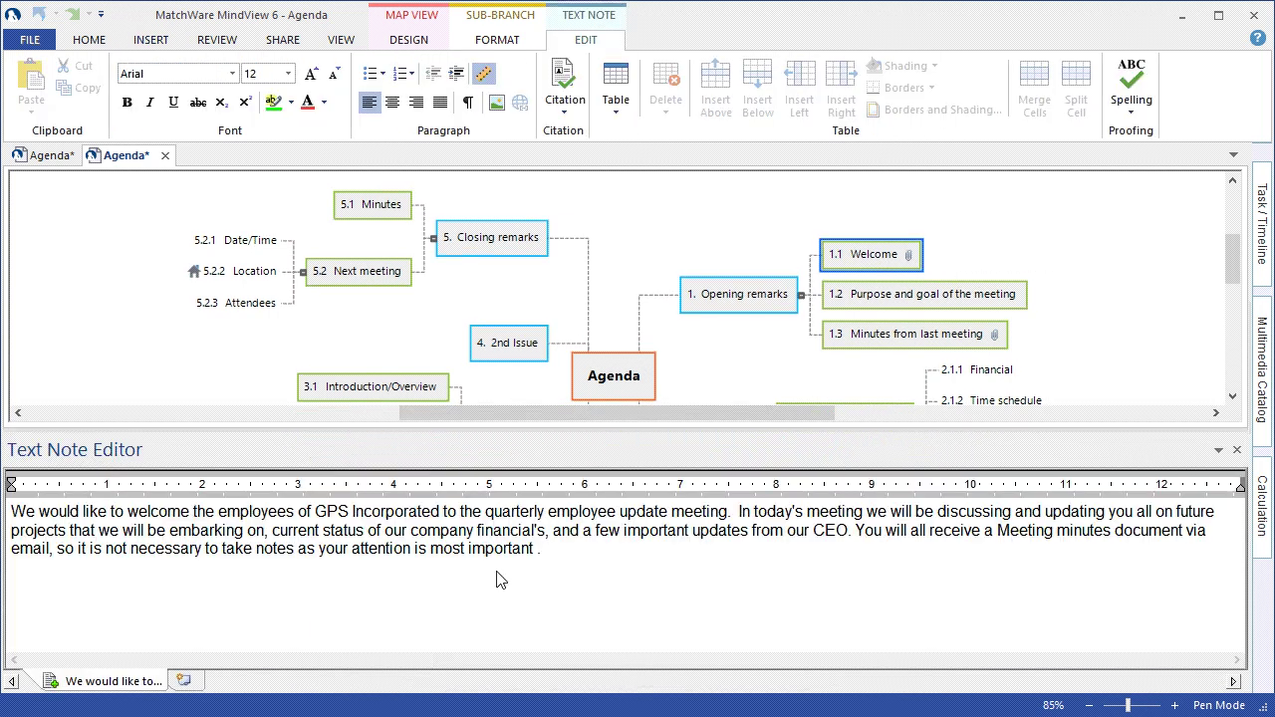
pyautogui.click(1236, 450)
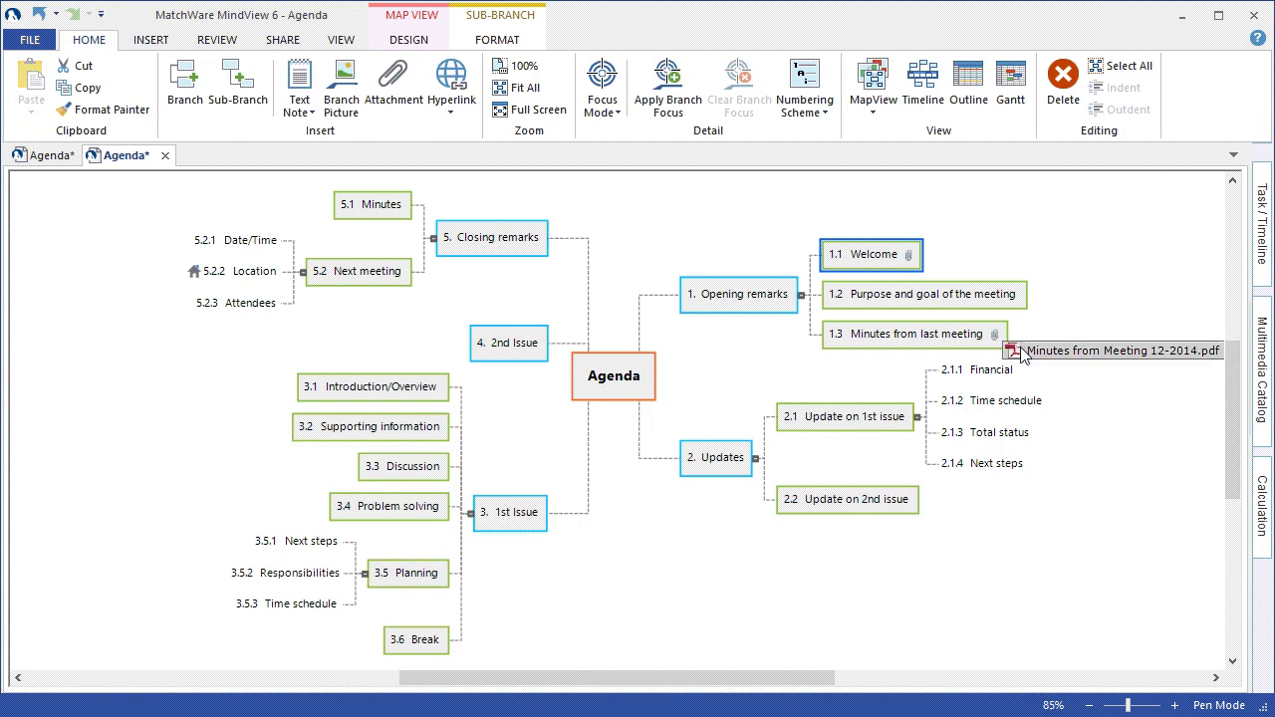
pyautogui.rightClick(1032, 354)
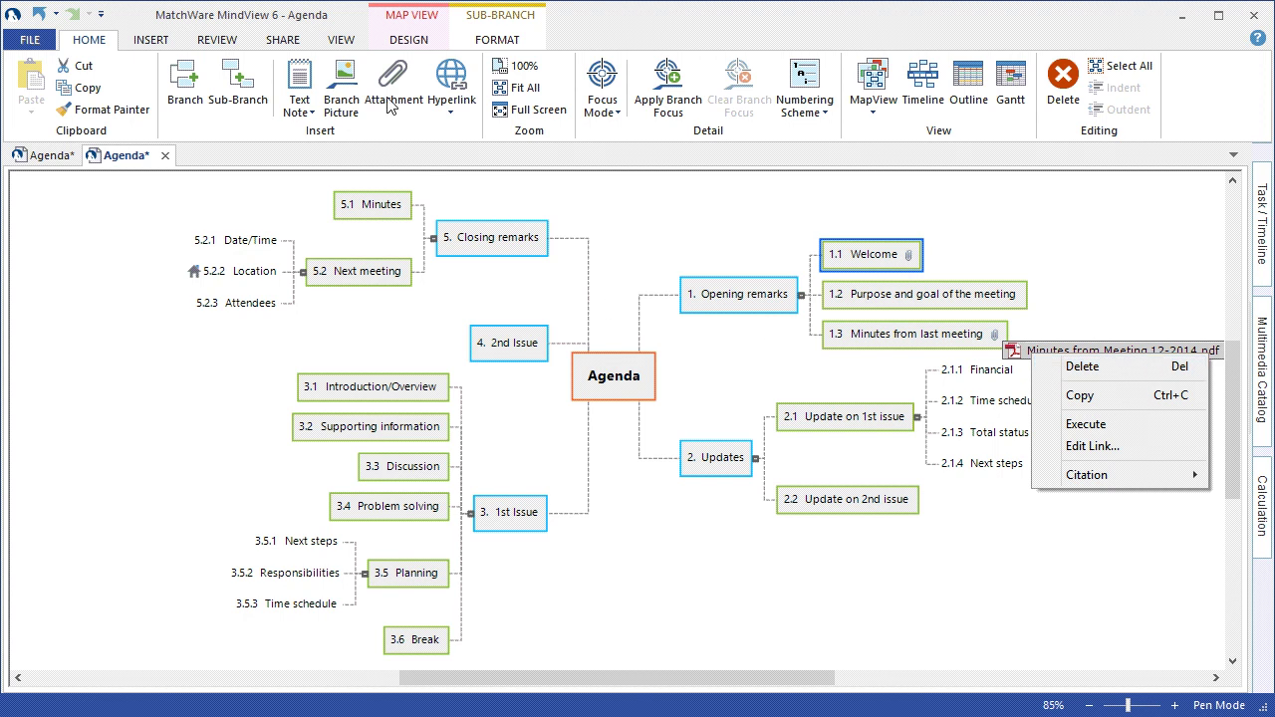
pyautogui.click(1109, 242)
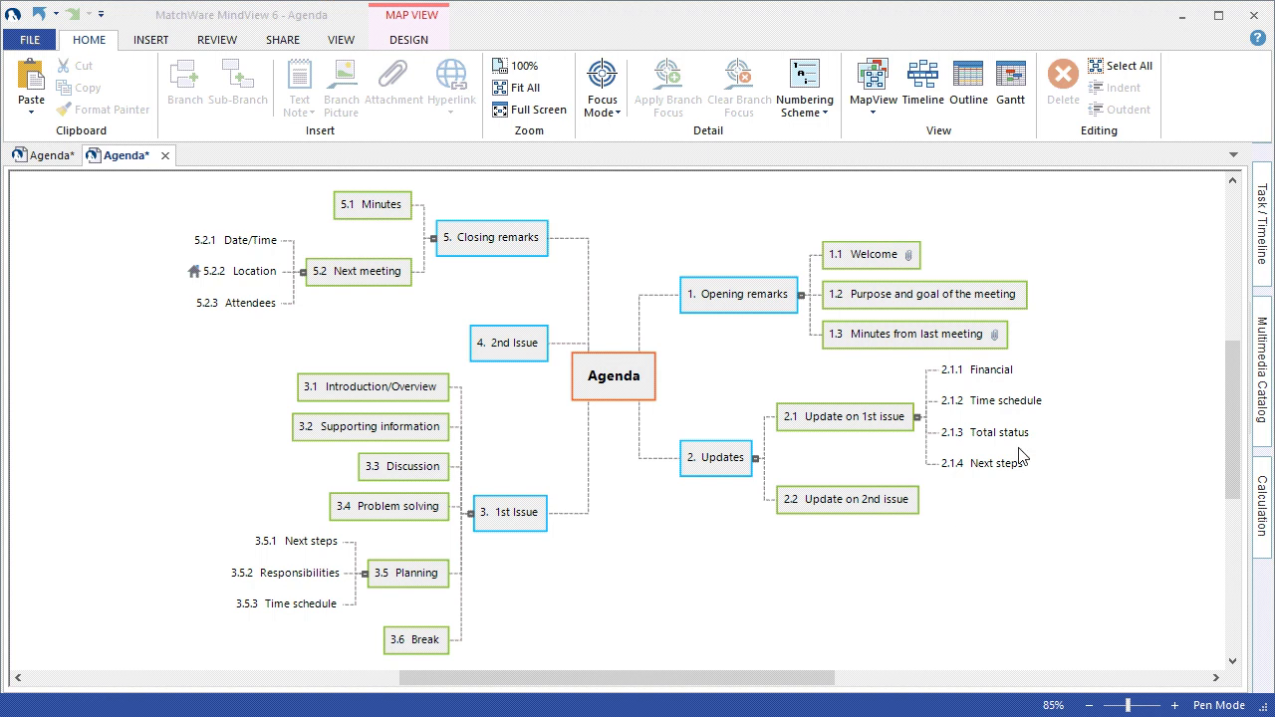
# Attach Revenue Projection.xlsx to branch 2.1.1 Financial and check the attachment via its clip icon.
pyautogui.click(992, 371)
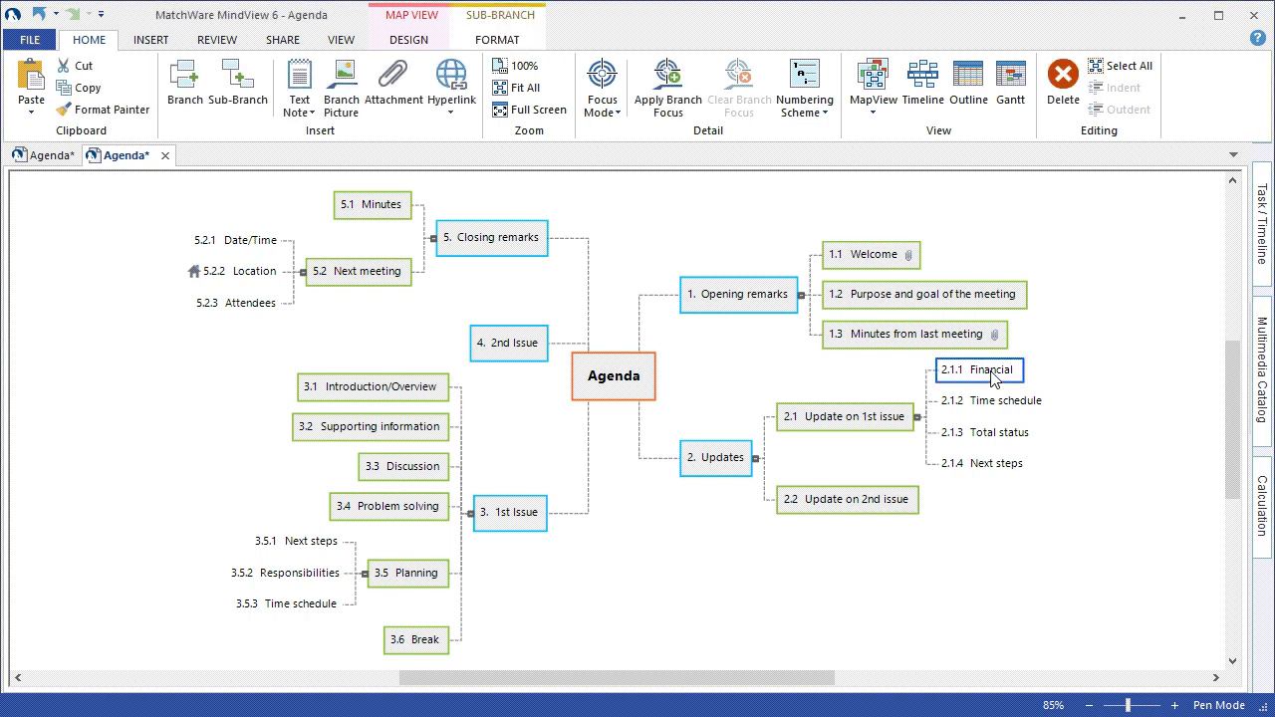
pyautogui.click(163, 40)
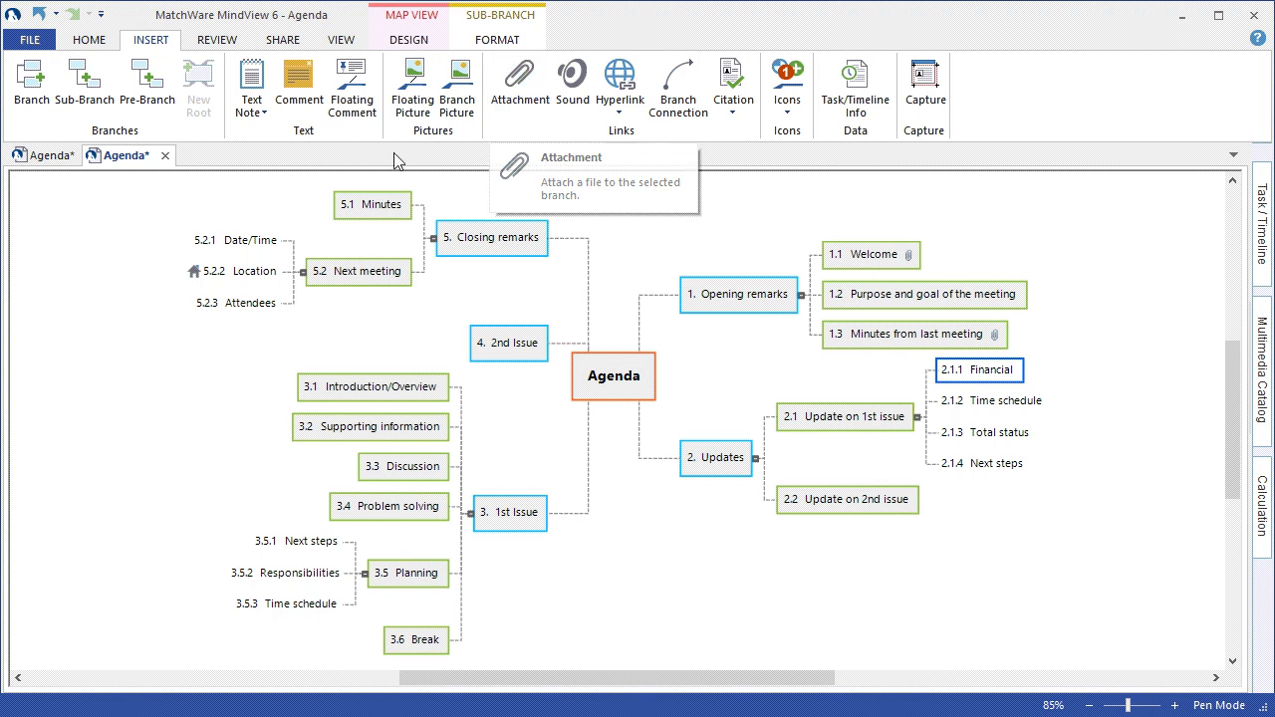
pyautogui.click(101, 45)
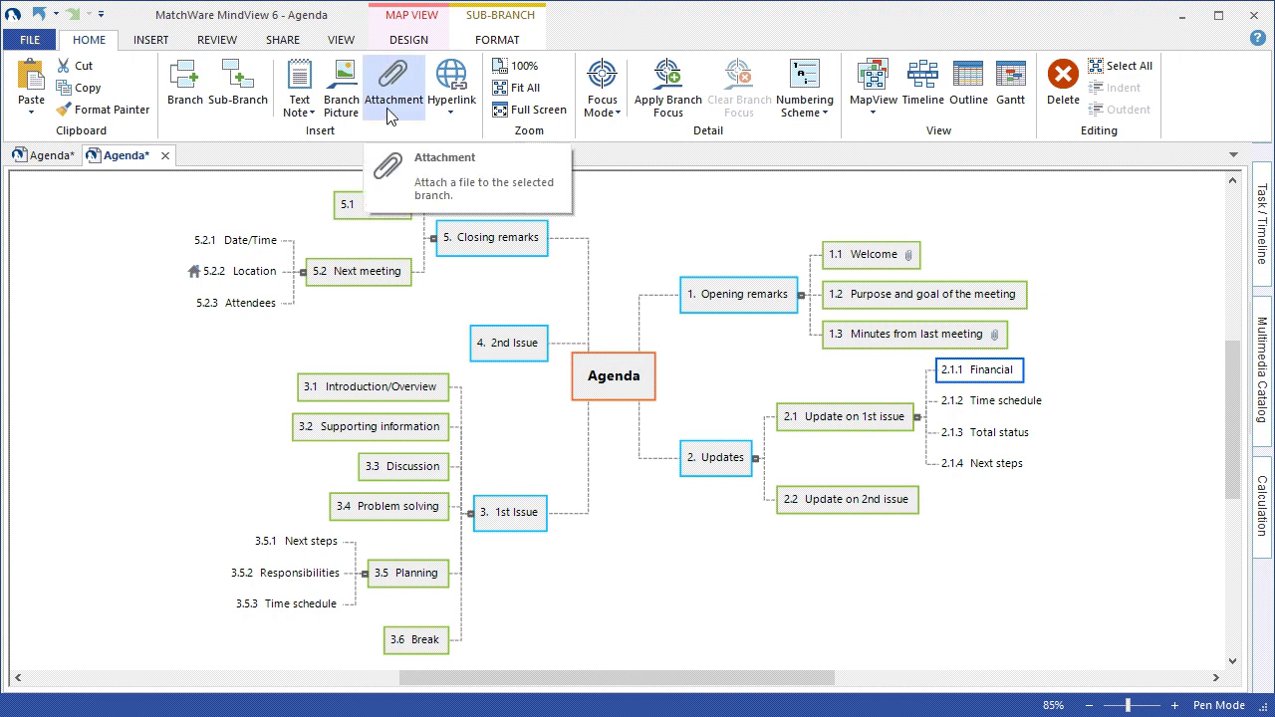
pyautogui.rightClick(967, 378)
pyautogui.moveTo(1006, 387)
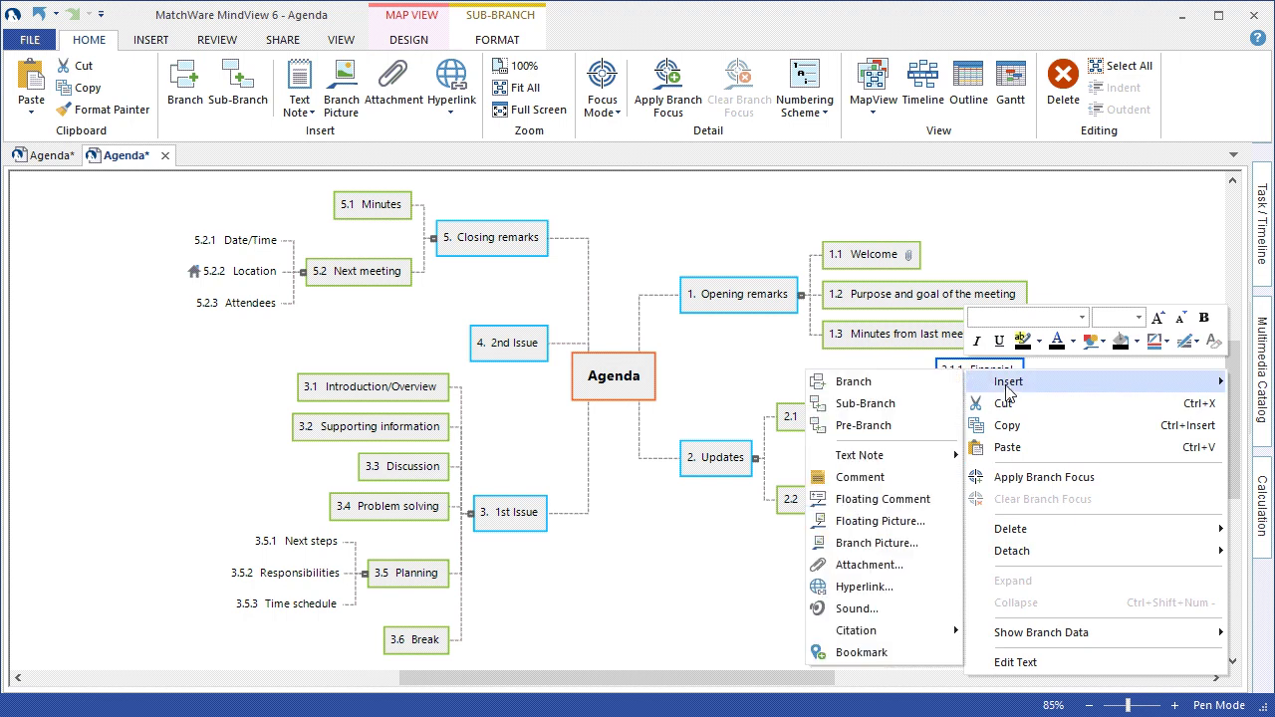
pyautogui.click(868, 565)
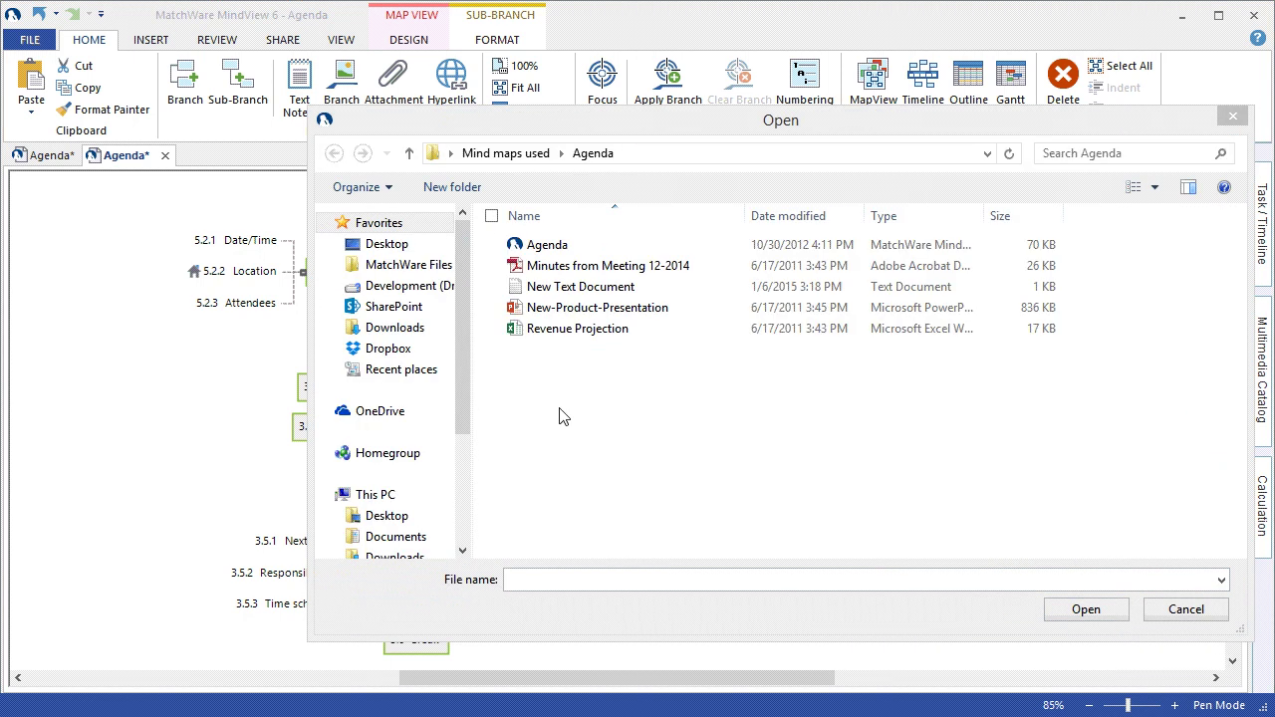
pyautogui.click(580, 328)
pyautogui.click(1054, 605)
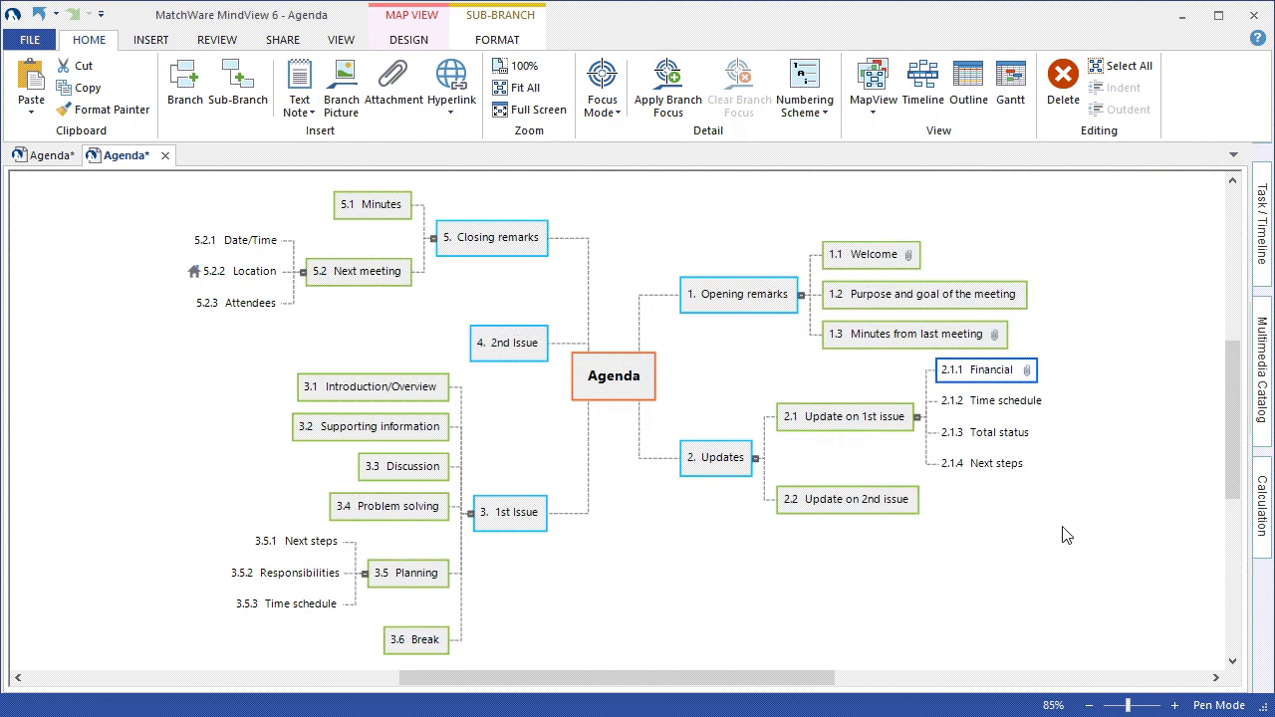
pyautogui.click(1027, 371)
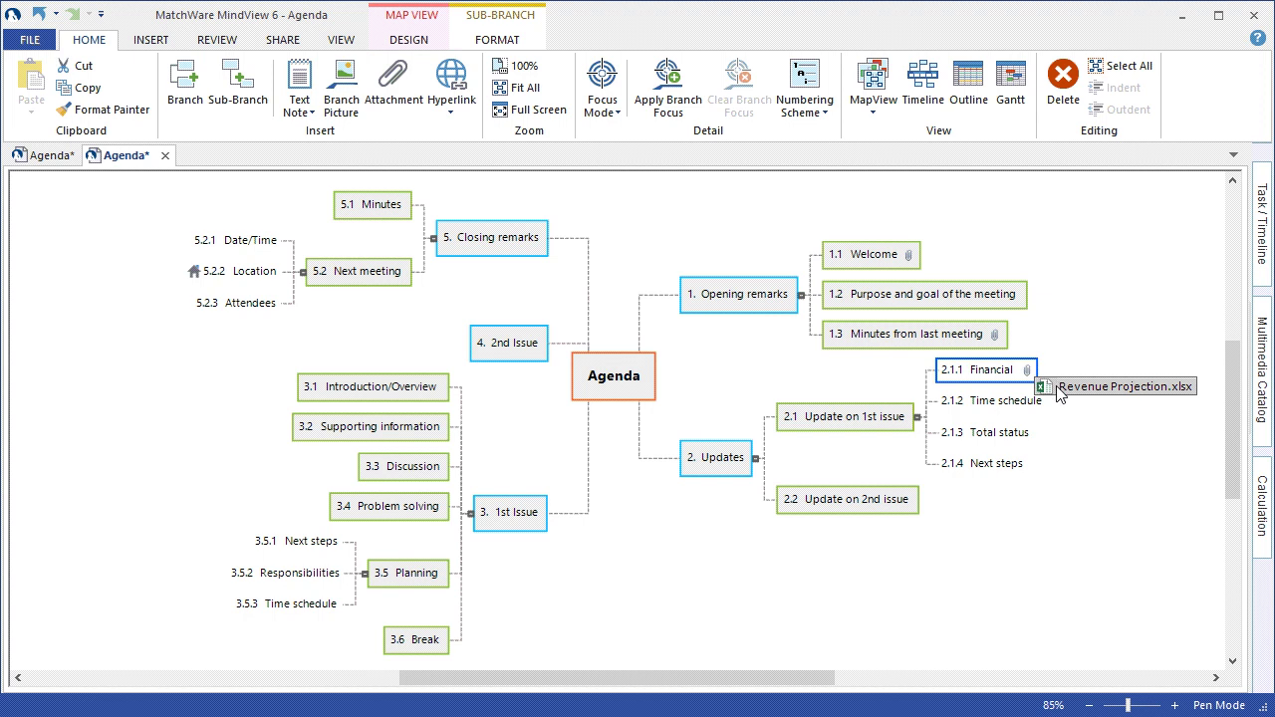
pyautogui.click(1024, 598)
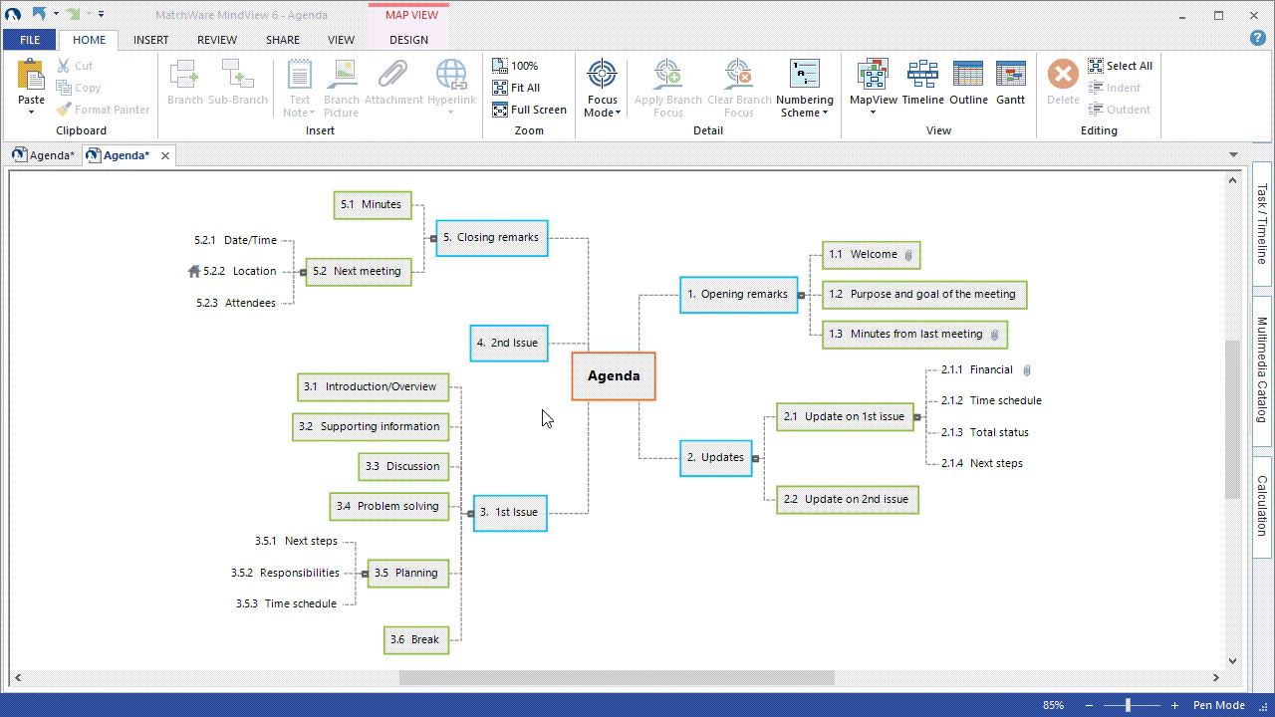
pyautogui.click(340, 41)
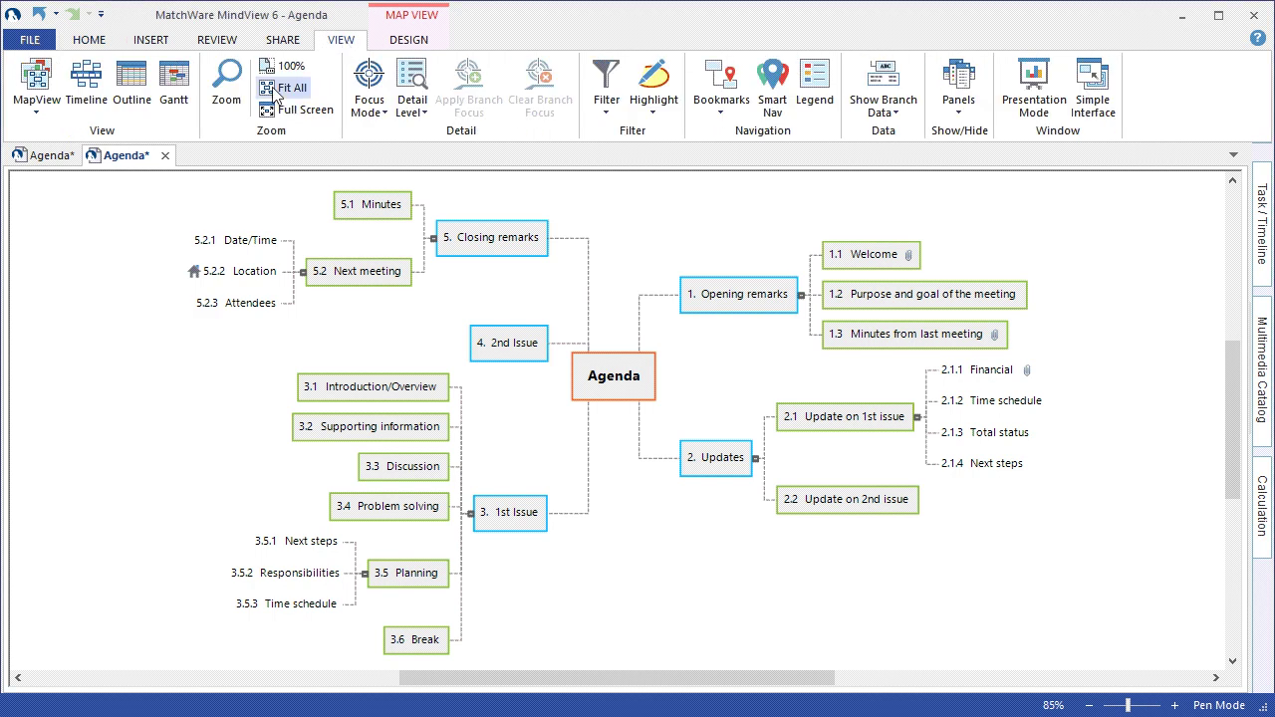
pyautogui.click(33, 110)
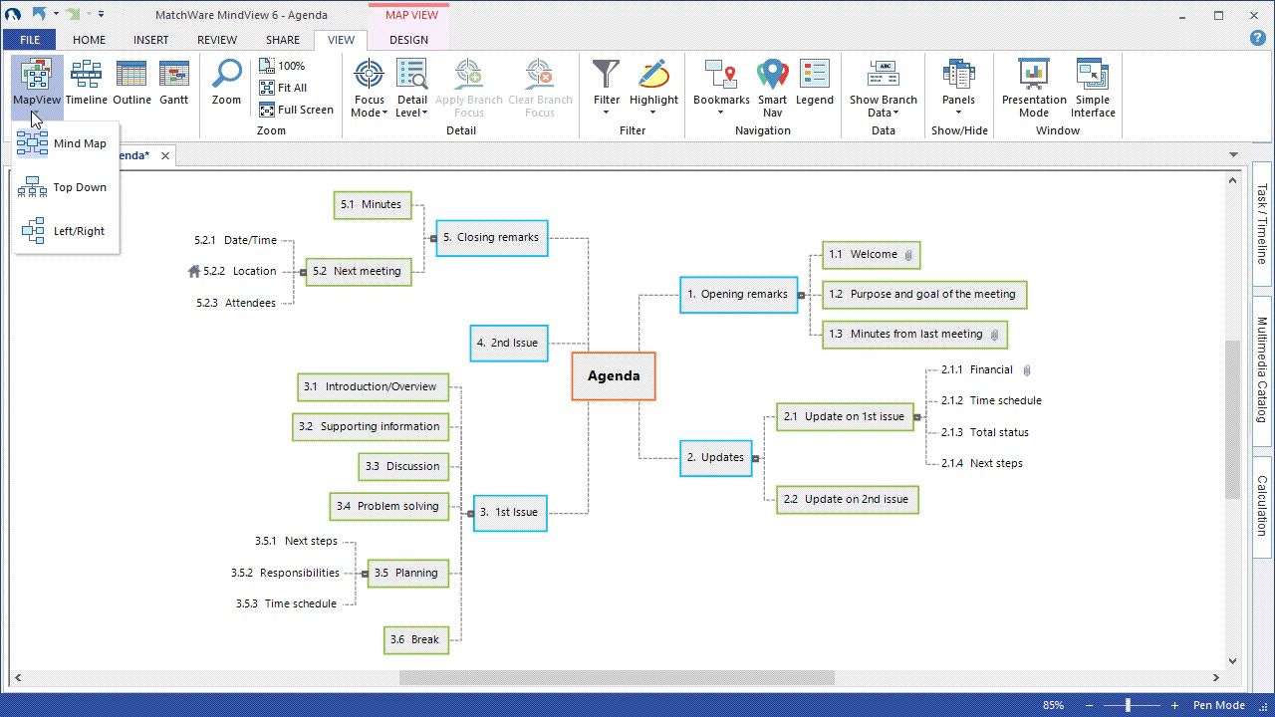
pyautogui.click(57, 187)
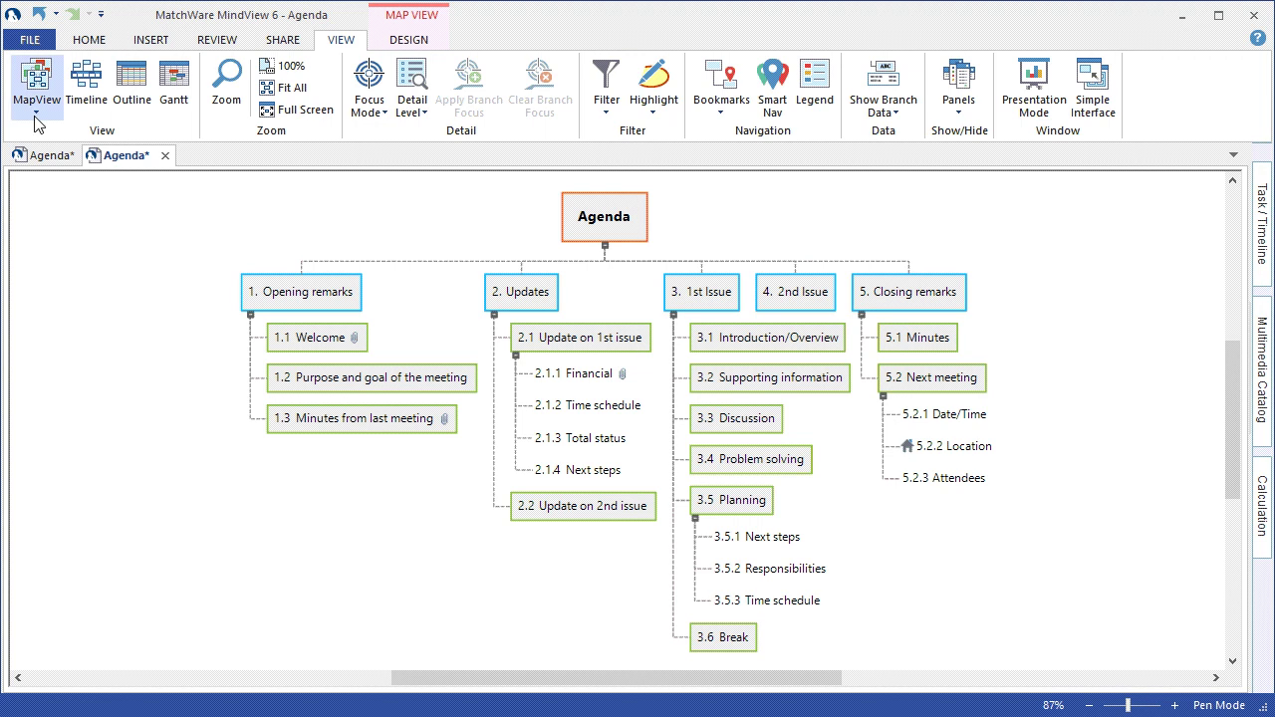
pyautogui.click(36, 95)
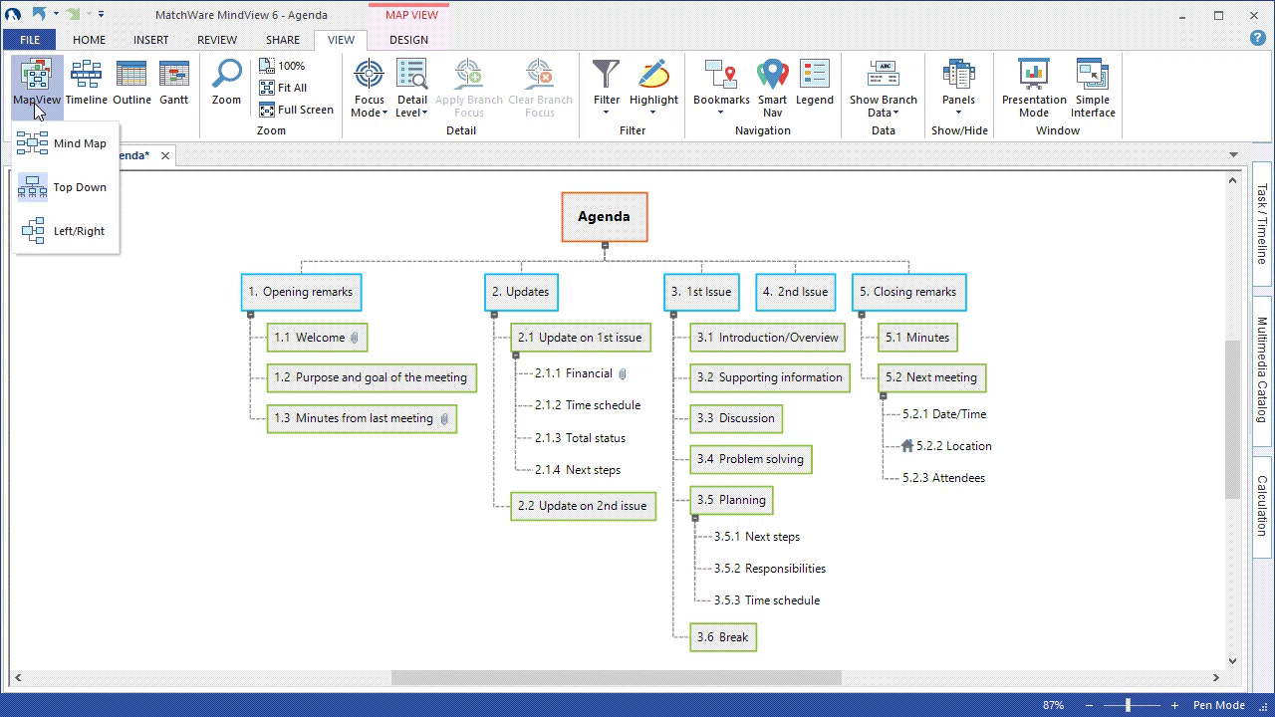
pyautogui.click(50, 234)
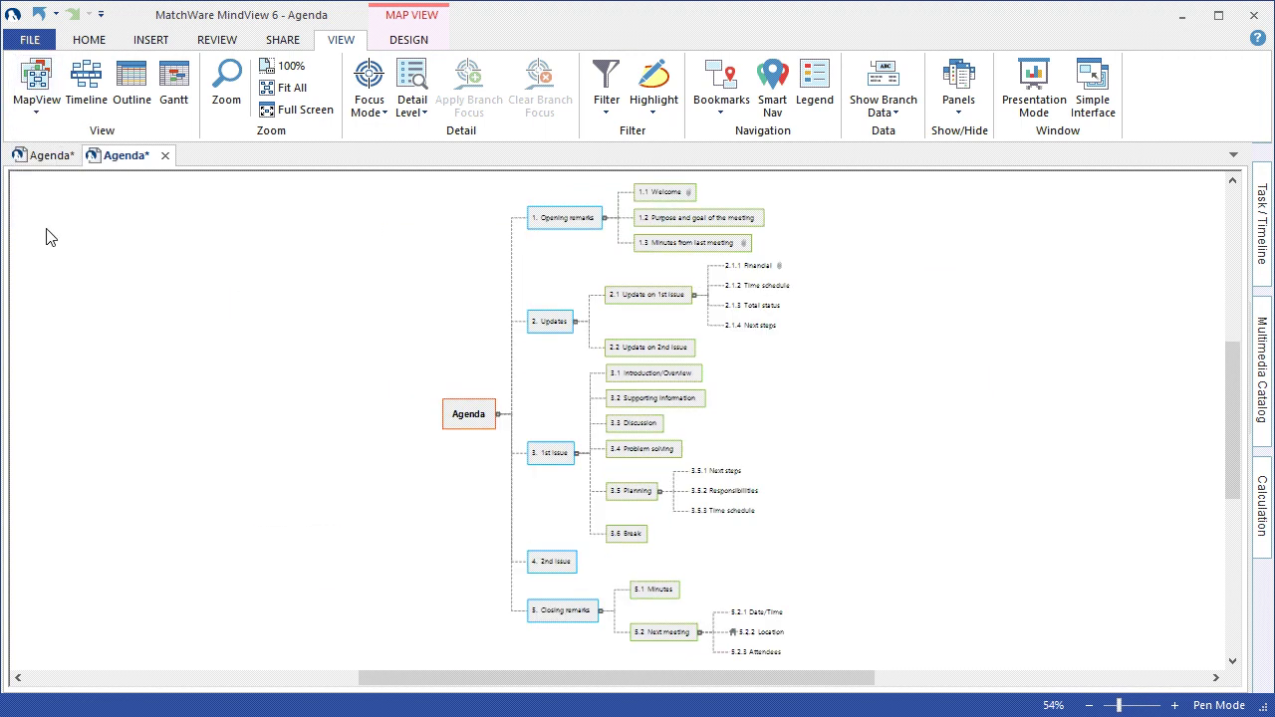
pyautogui.click(130, 107)
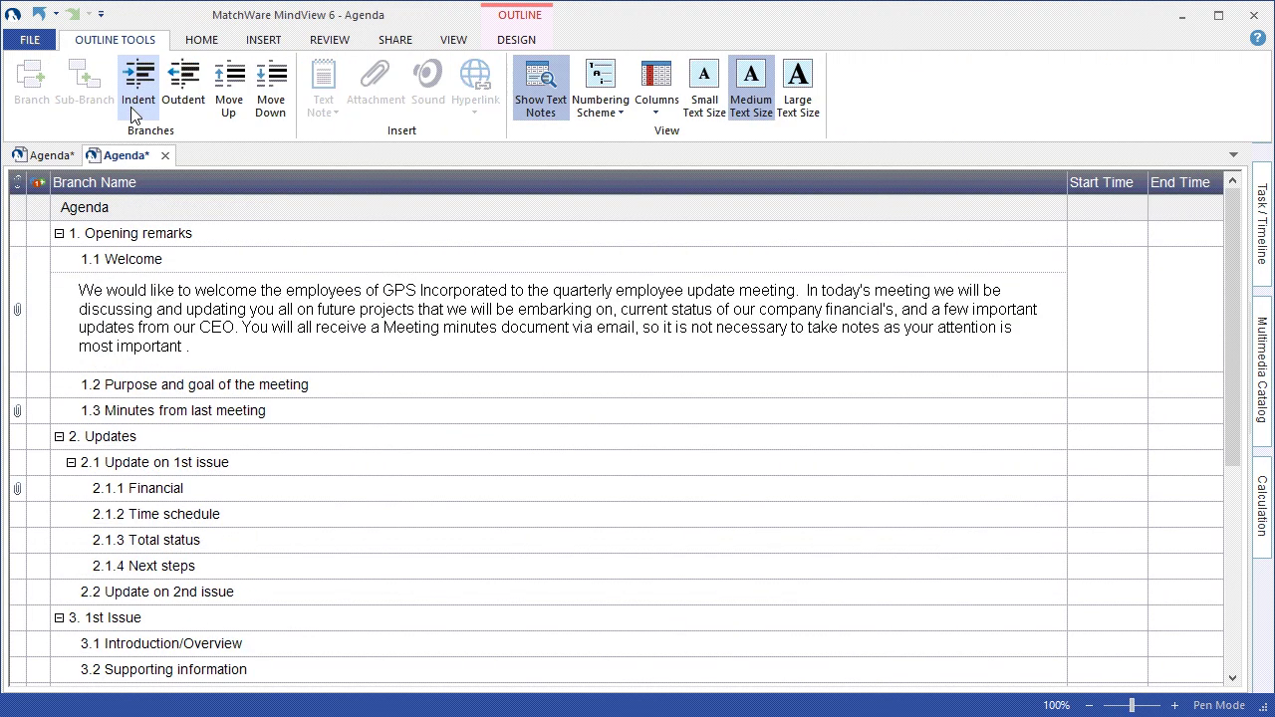
pyautogui.click(447, 44)
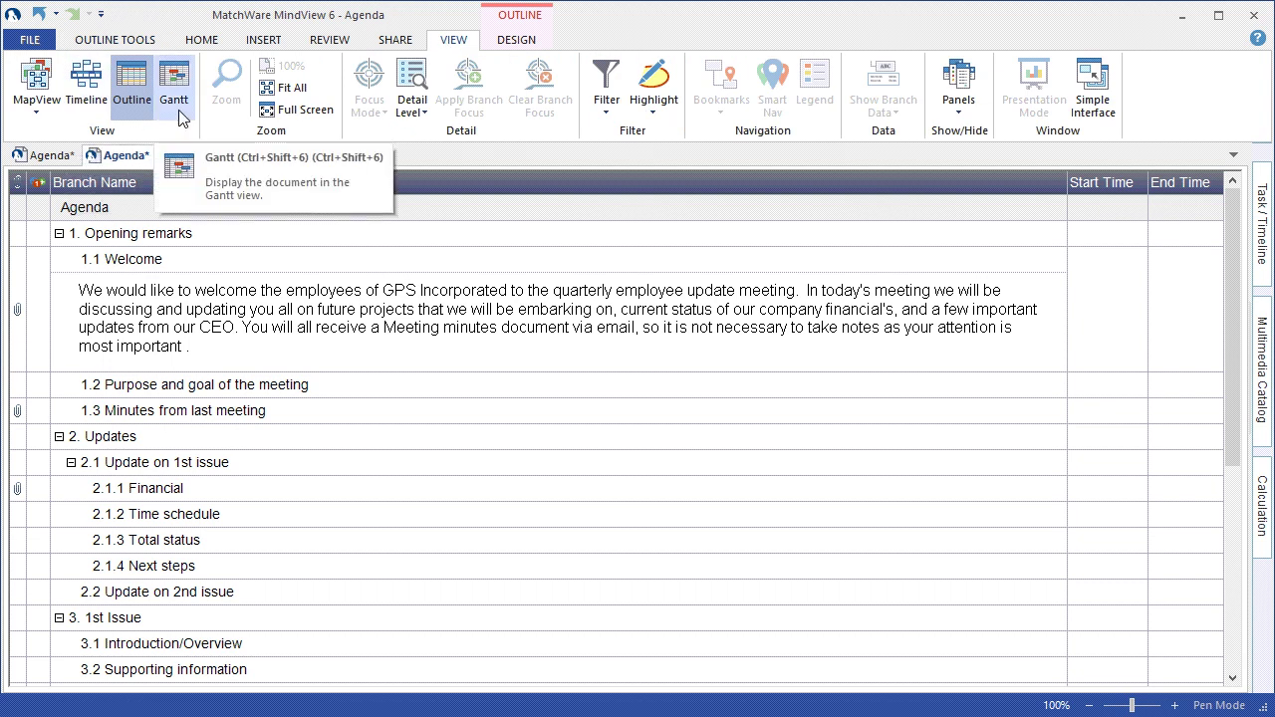
pyautogui.click(40, 116)
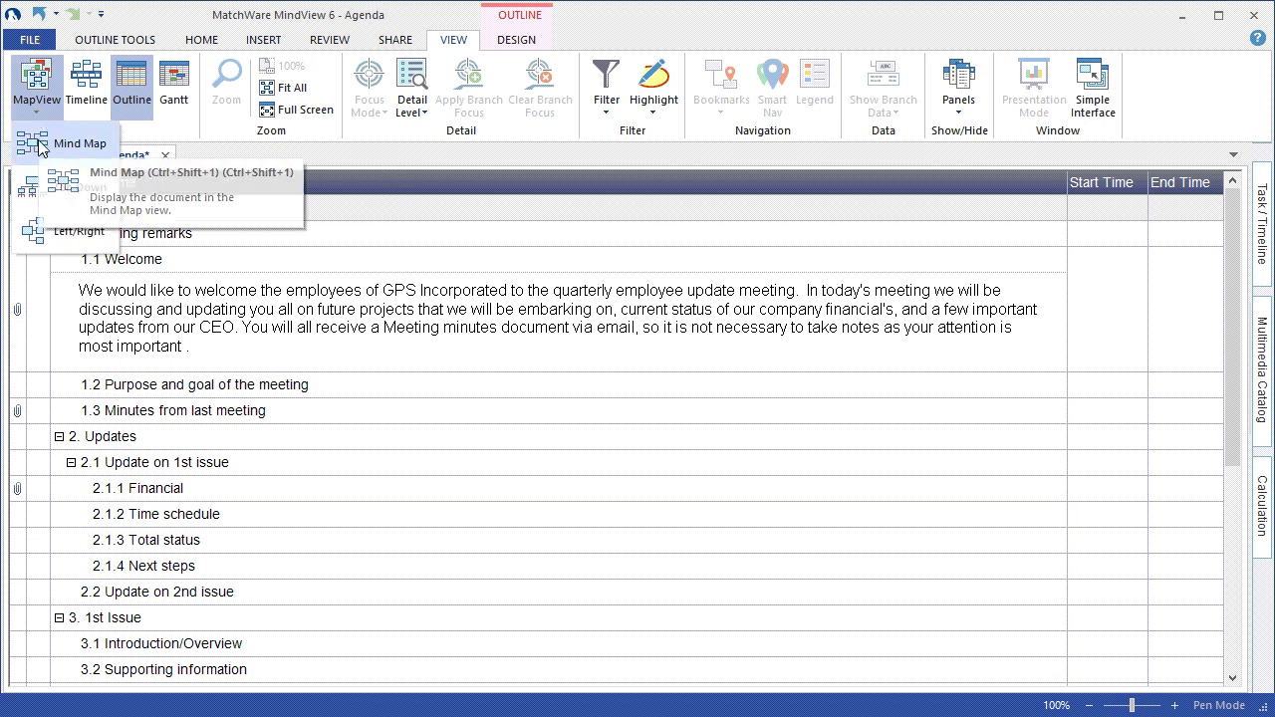
pyautogui.click(41, 149)
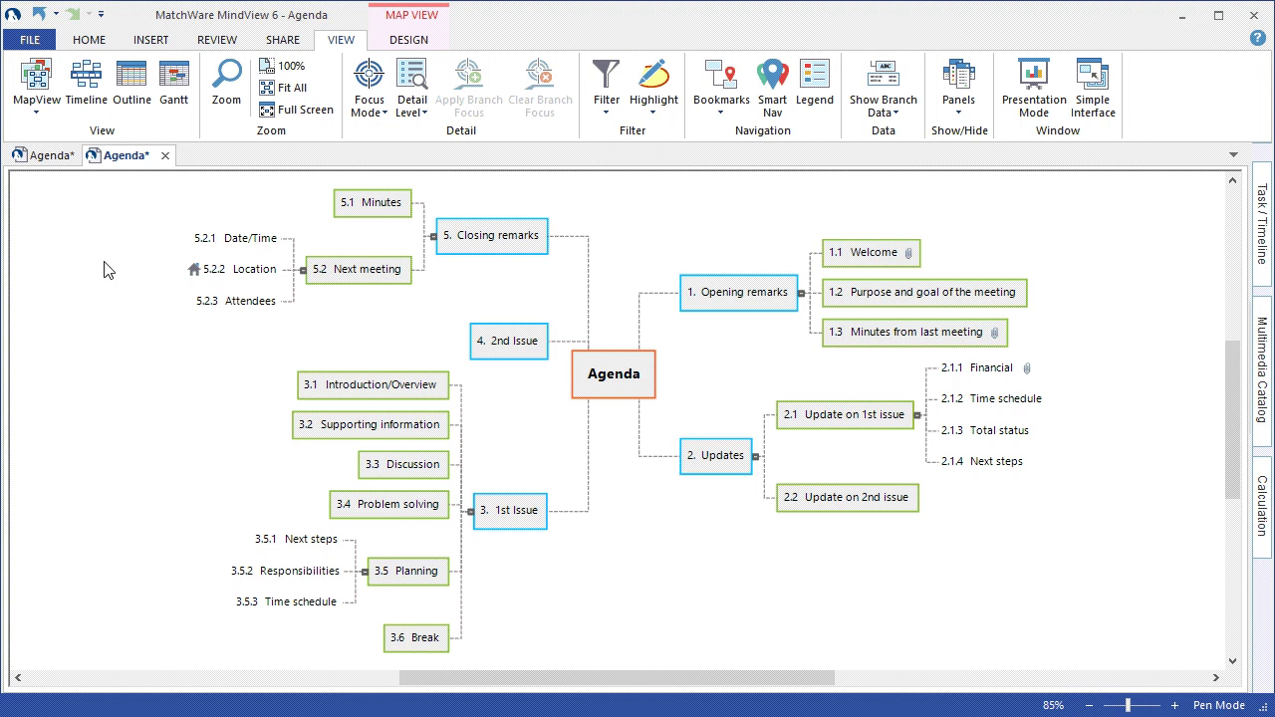
# Reapply the first map style from the Design Styles gallery and show the Color Scheme choices.
pyautogui.click(409, 42)
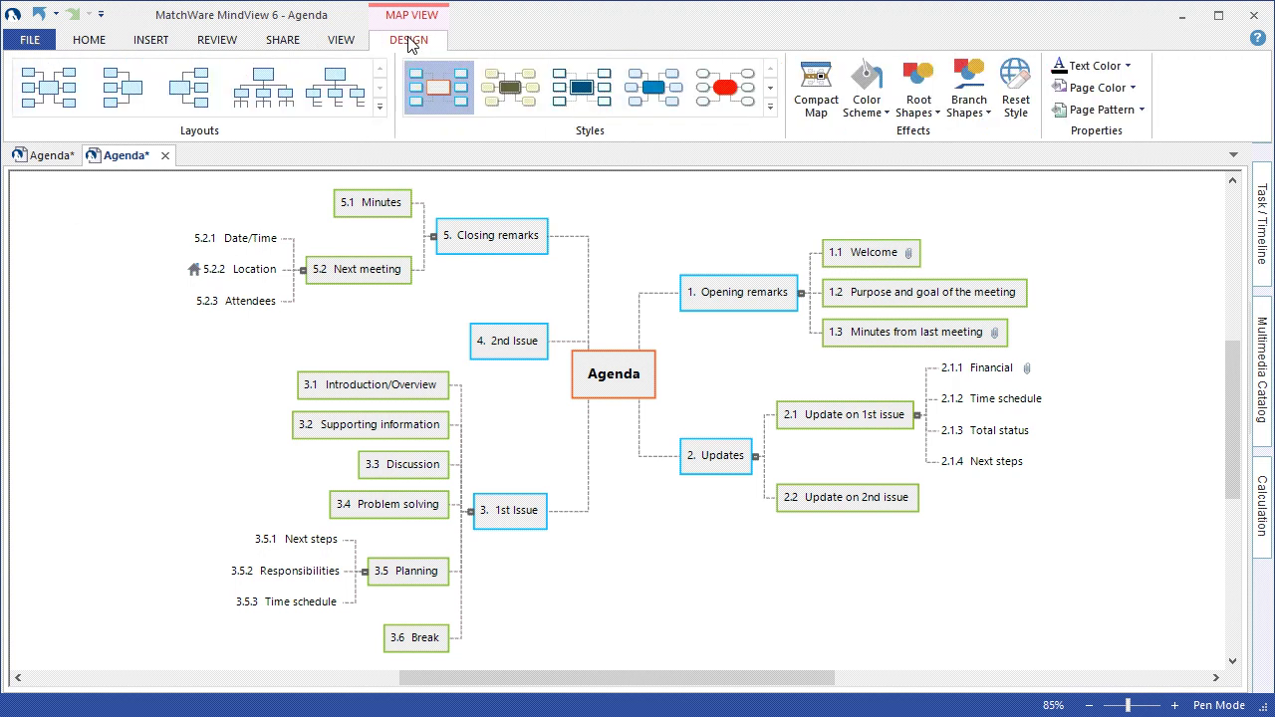
pyautogui.click(771, 108)
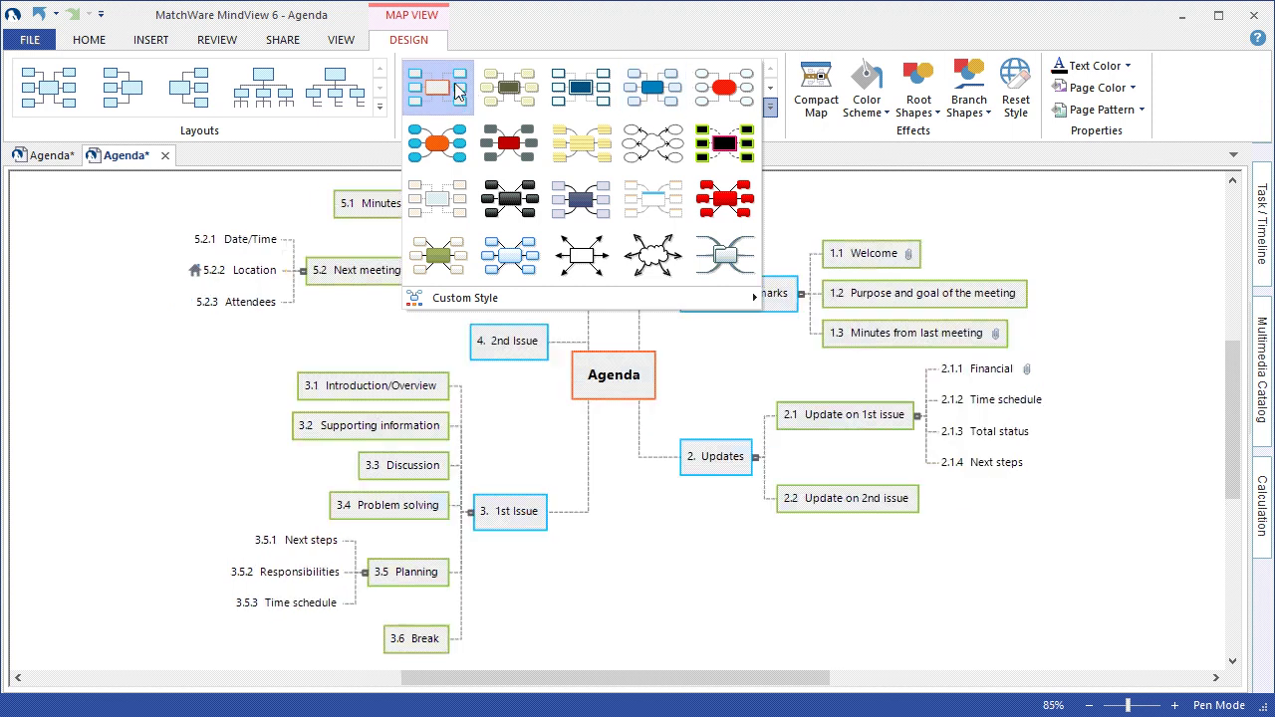
pyautogui.click(457, 90)
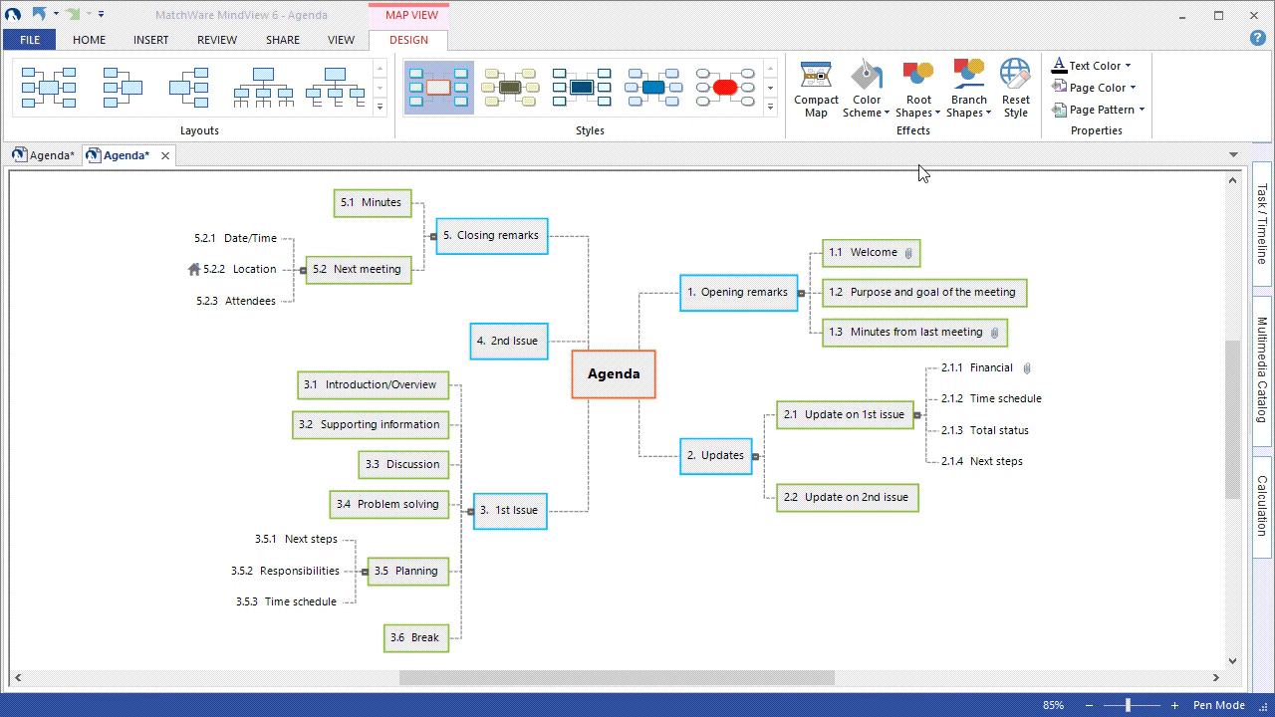
pyautogui.click(881, 114)
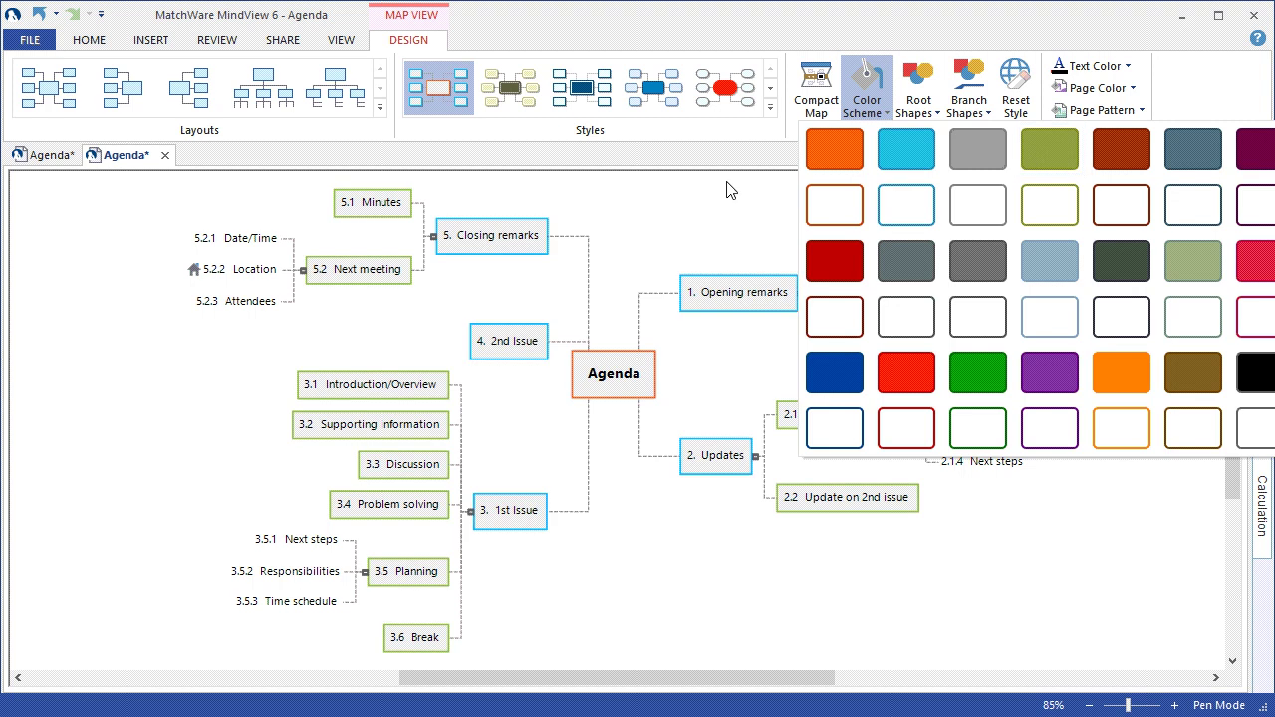
# Colour the 1. Opening remarks branch orange and the 2. Updates branch cyan.
pyautogui.click(667, 211)
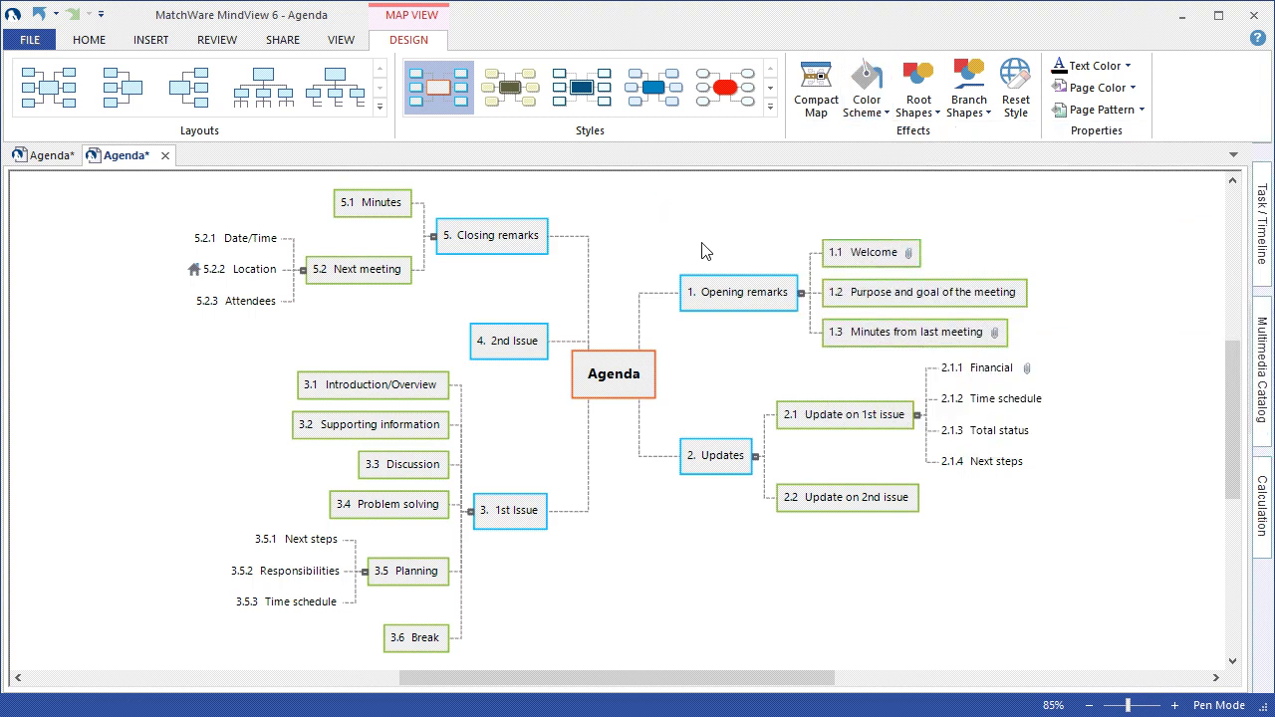
pyautogui.click(715, 291)
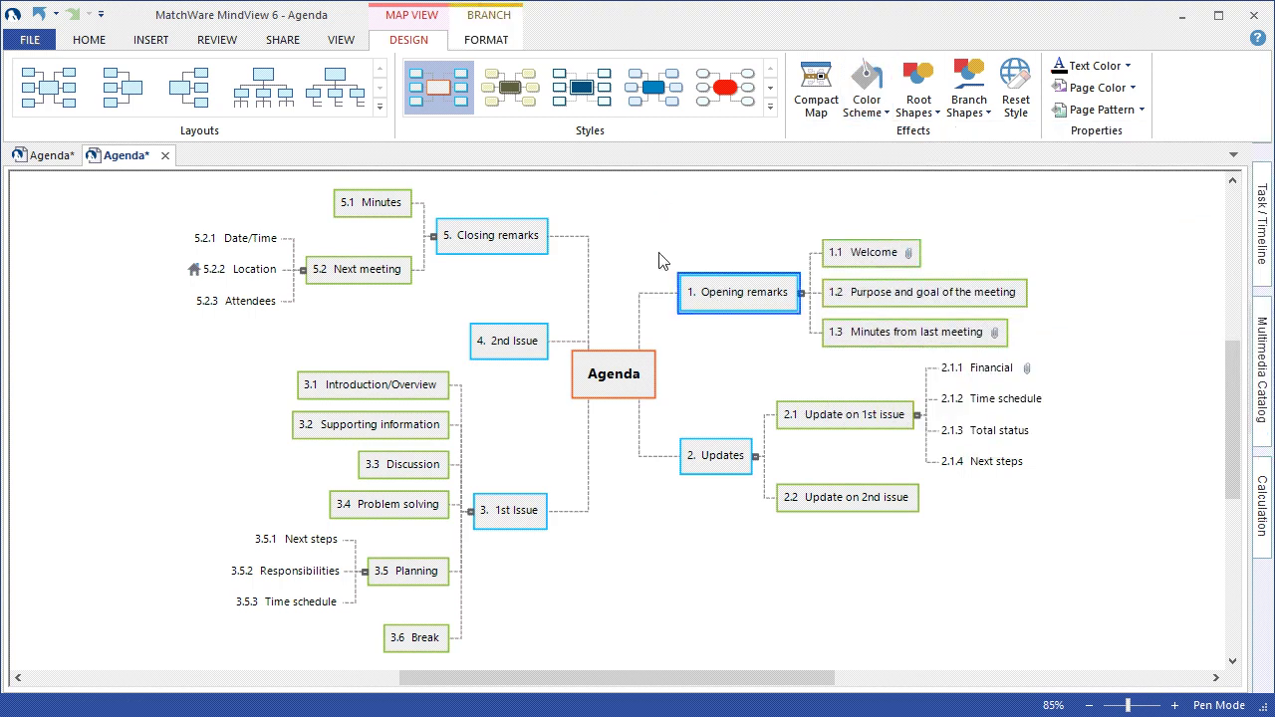
pyautogui.click(493, 42)
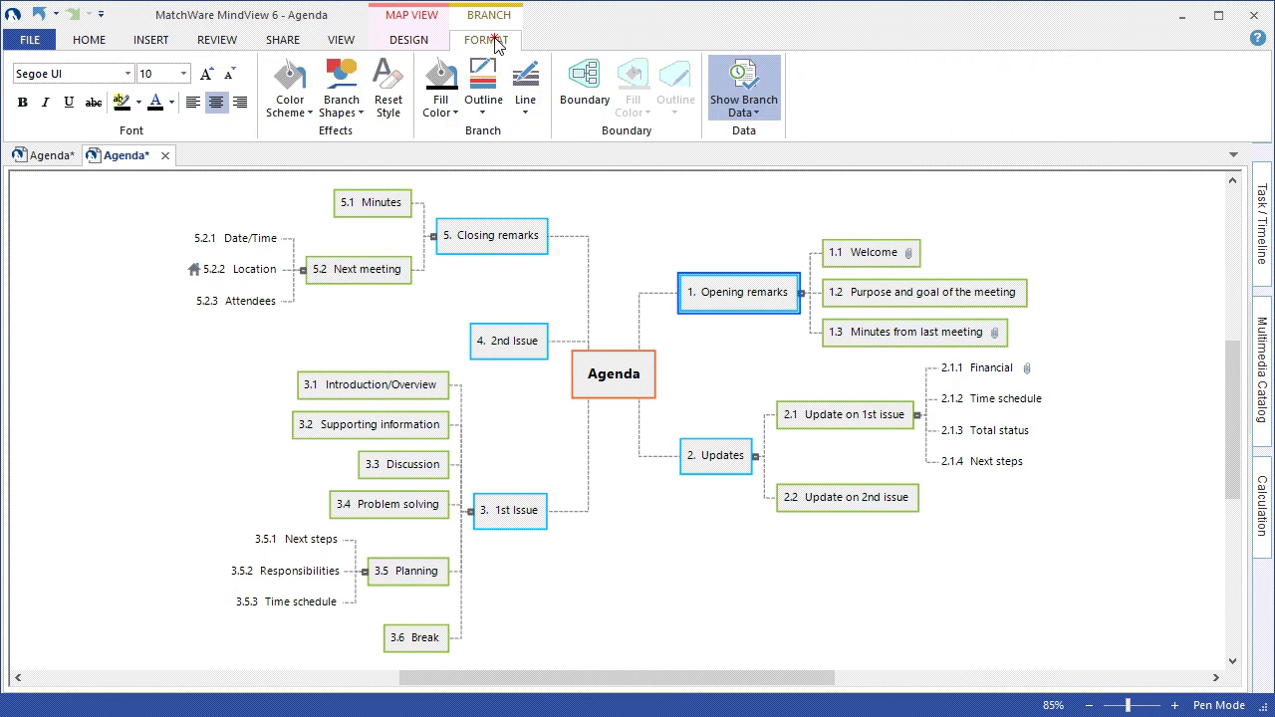
pyautogui.click(288, 103)
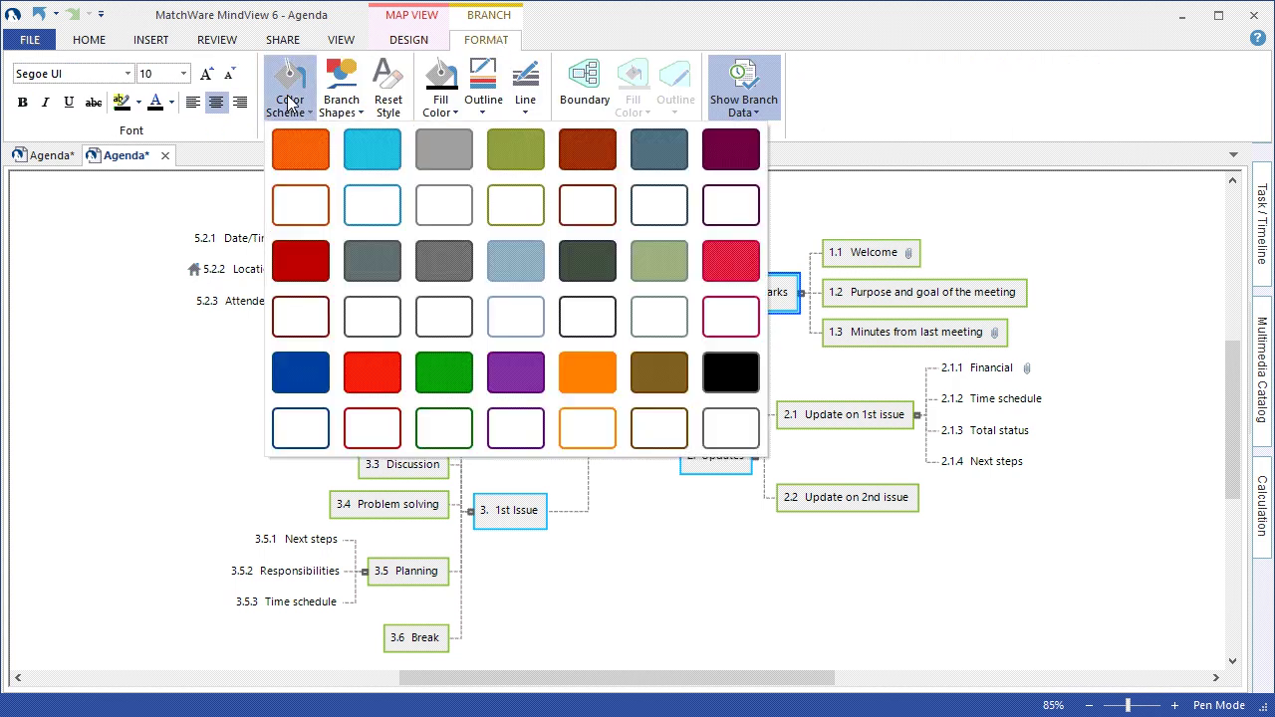
pyautogui.click(296, 151)
pyautogui.click(728, 461)
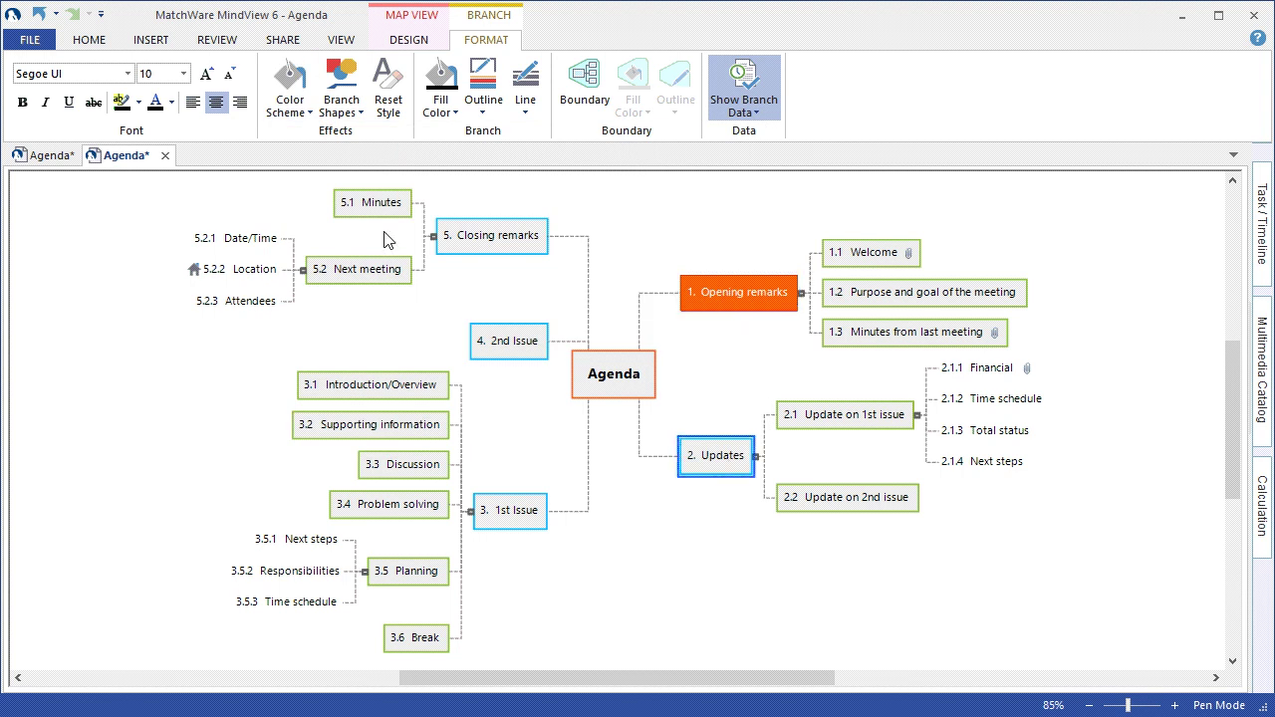
pyautogui.click(278, 108)
pyautogui.click(369, 154)
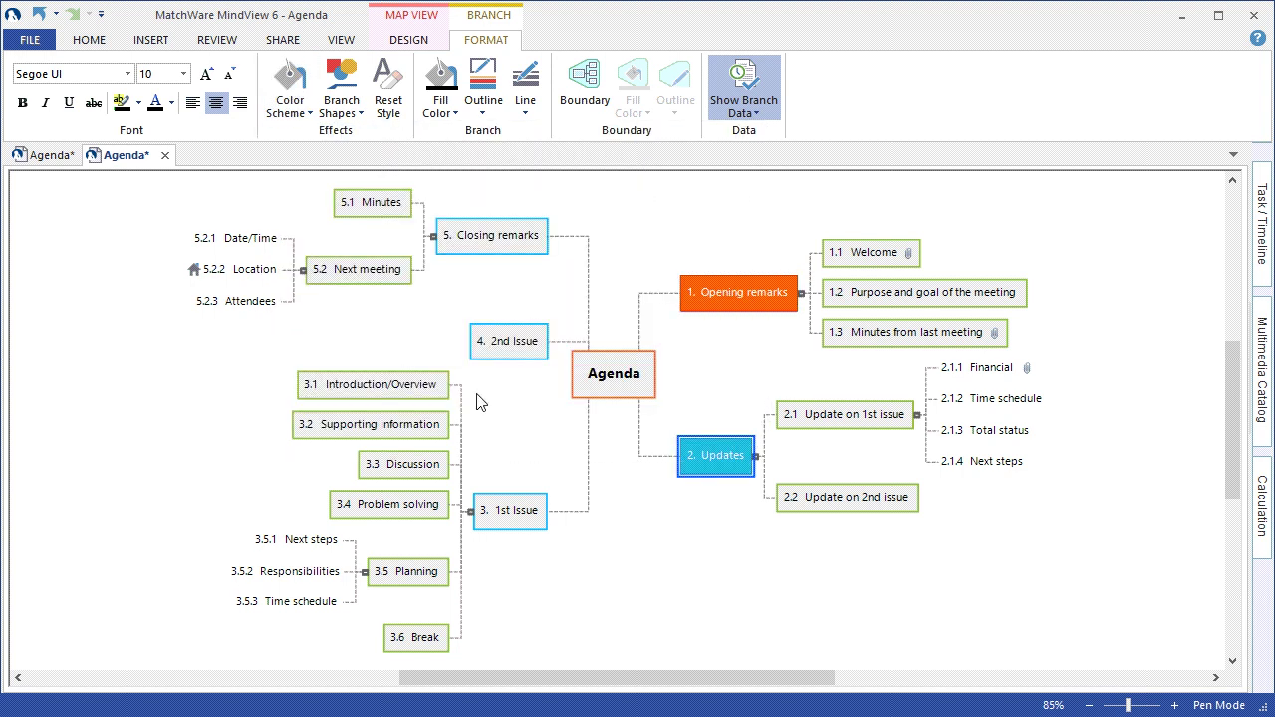
# Colour 3. 1st Issue olive green, 4. 2nd Issue dark red and 5. Closing remarks slate grey.
pyautogui.click(511, 516)
pyautogui.click(289, 100)
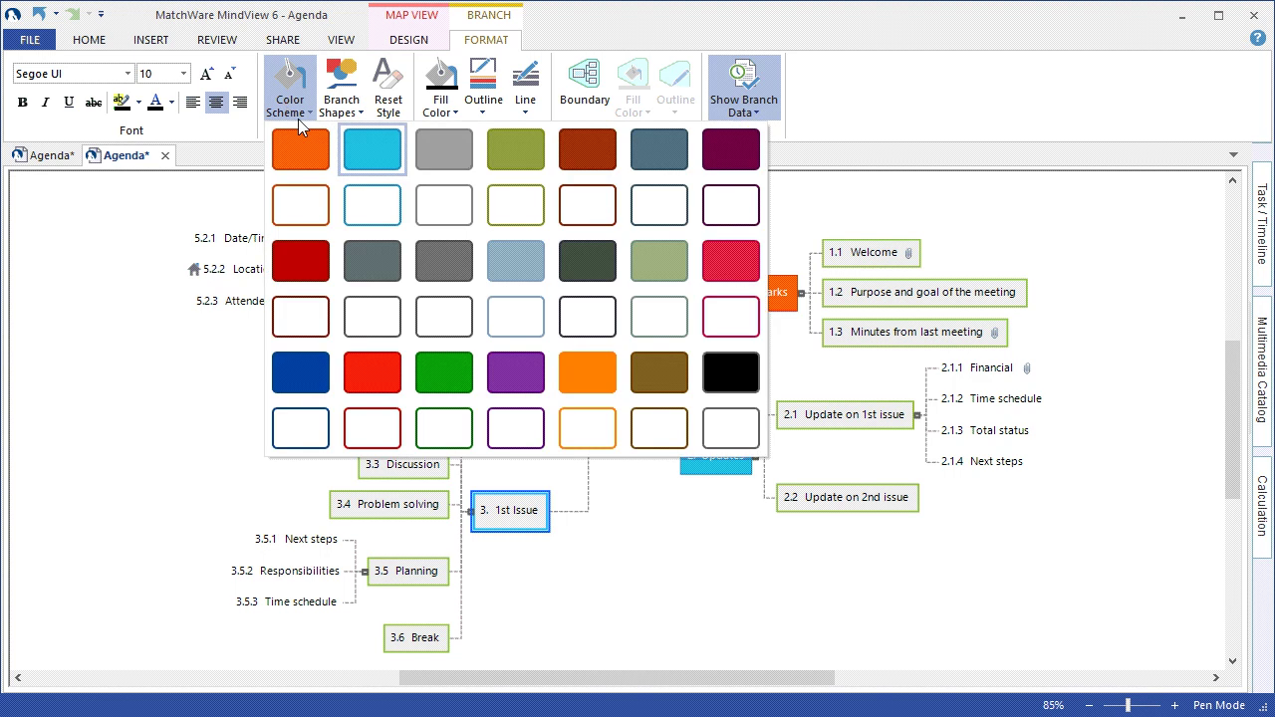
pyautogui.click(516, 152)
pyautogui.click(515, 343)
pyautogui.click(287, 103)
pyautogui.click(584, 155)
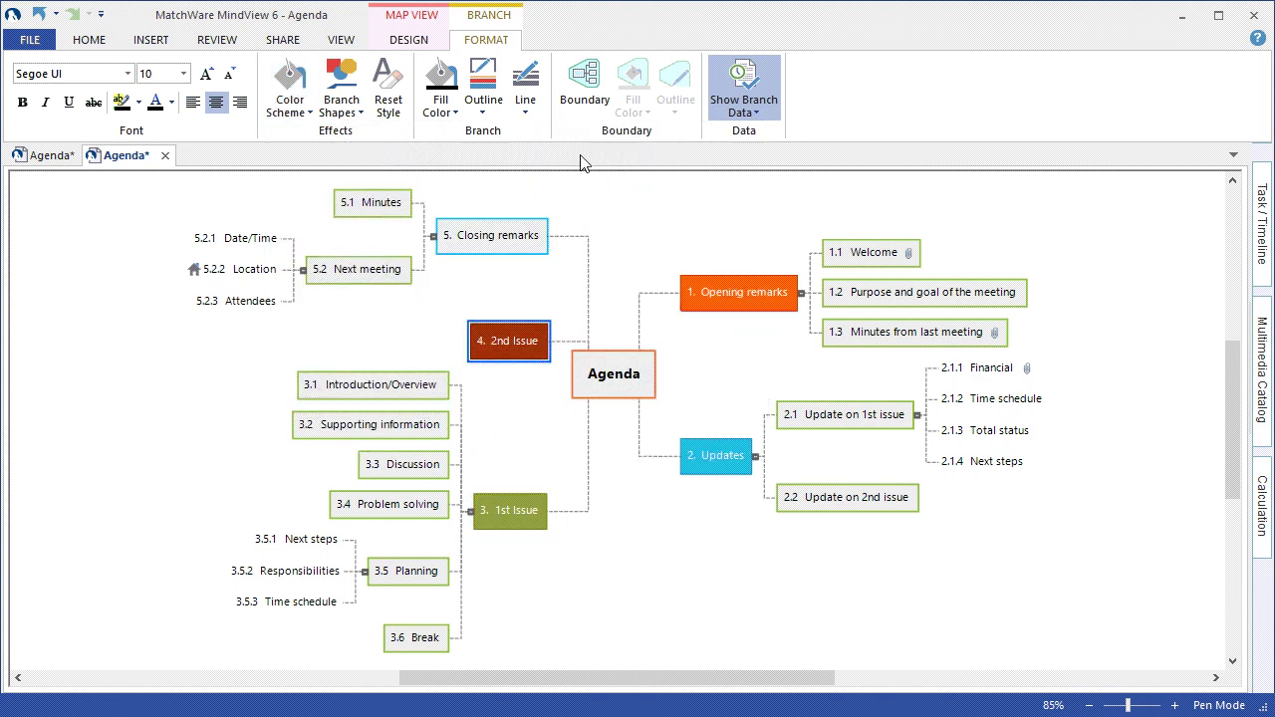
pyautogui.click(476, 235)
pyautogui.click(290, 91)
pyautogui.click(665, 155)
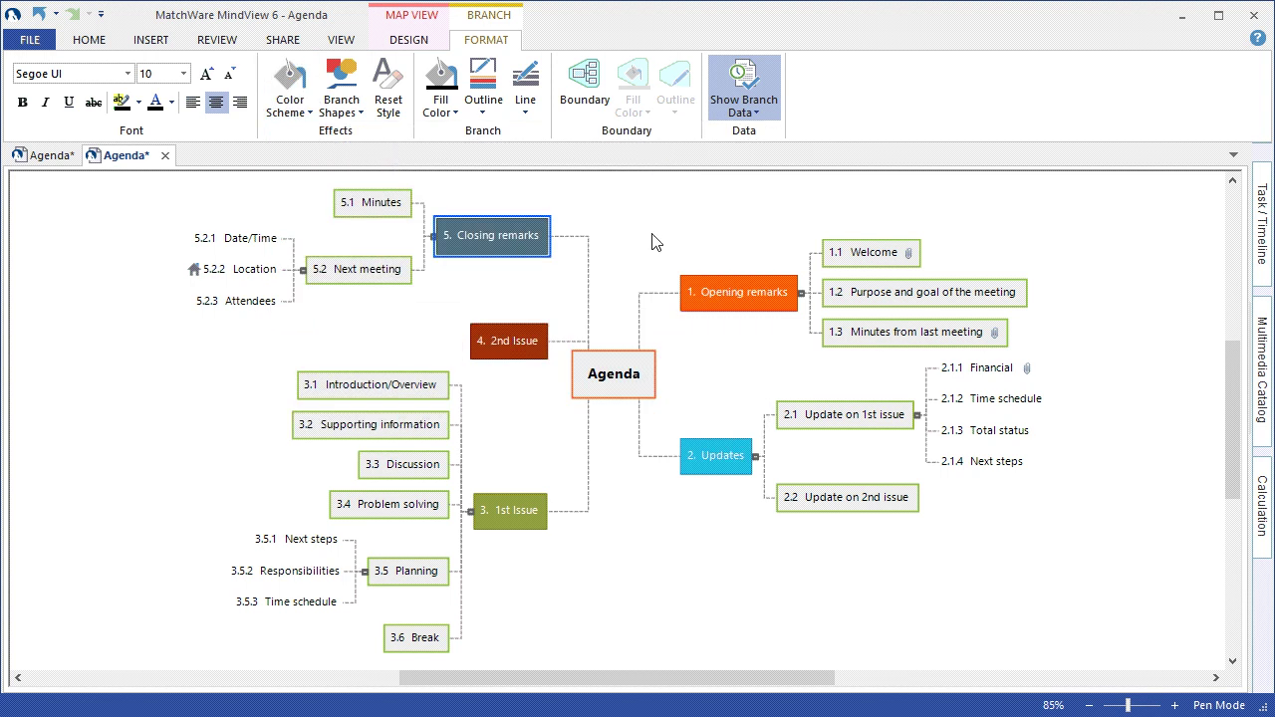
pyautogui.click(668, 550)
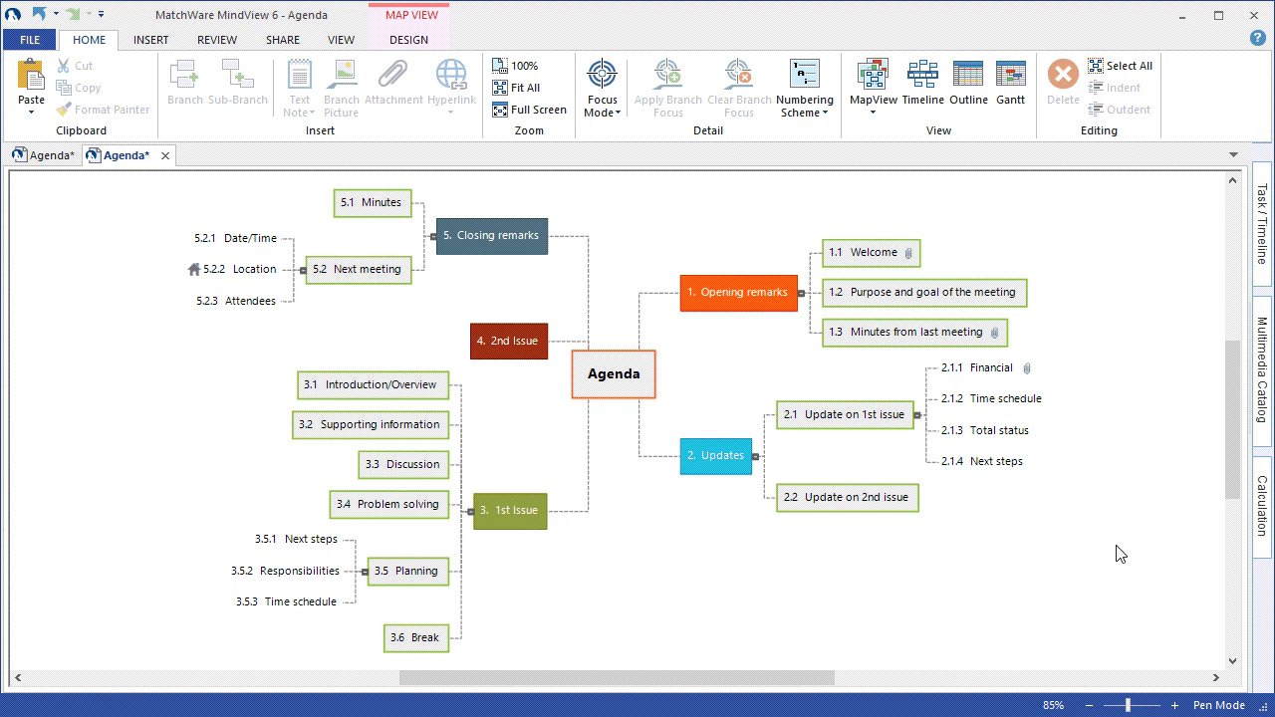
# Browse the Multimedia Catalog's Clipart > Business > Work environment pictures.
pyautogui.click(1264, 404)
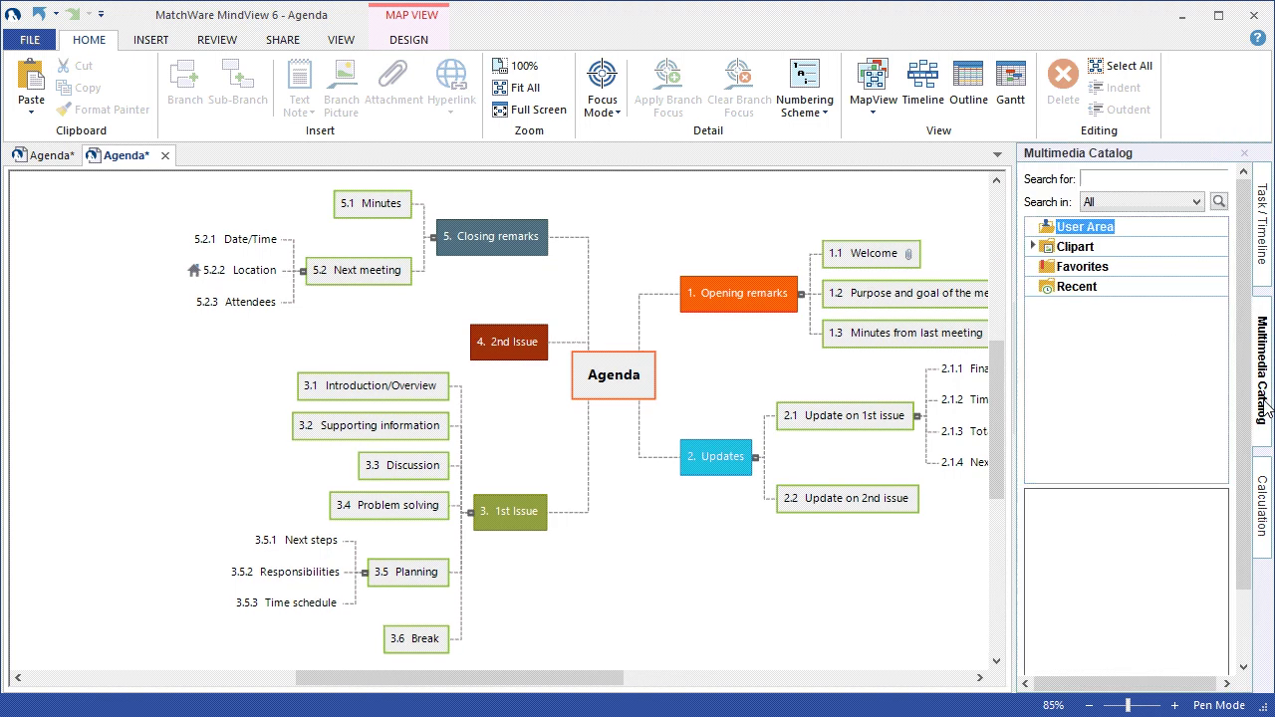
pyautogui.click(1032, 247)
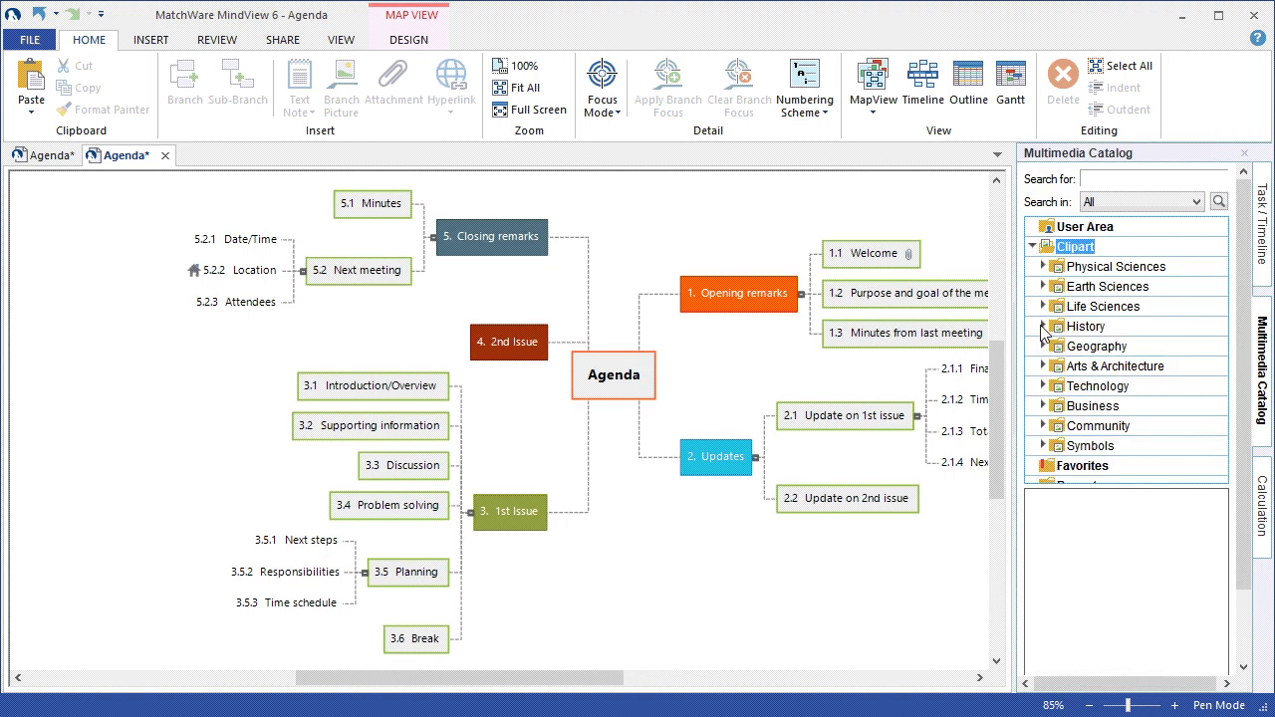
pyautogui.click(1042, 407)
pyautogui.click(1085, 428)
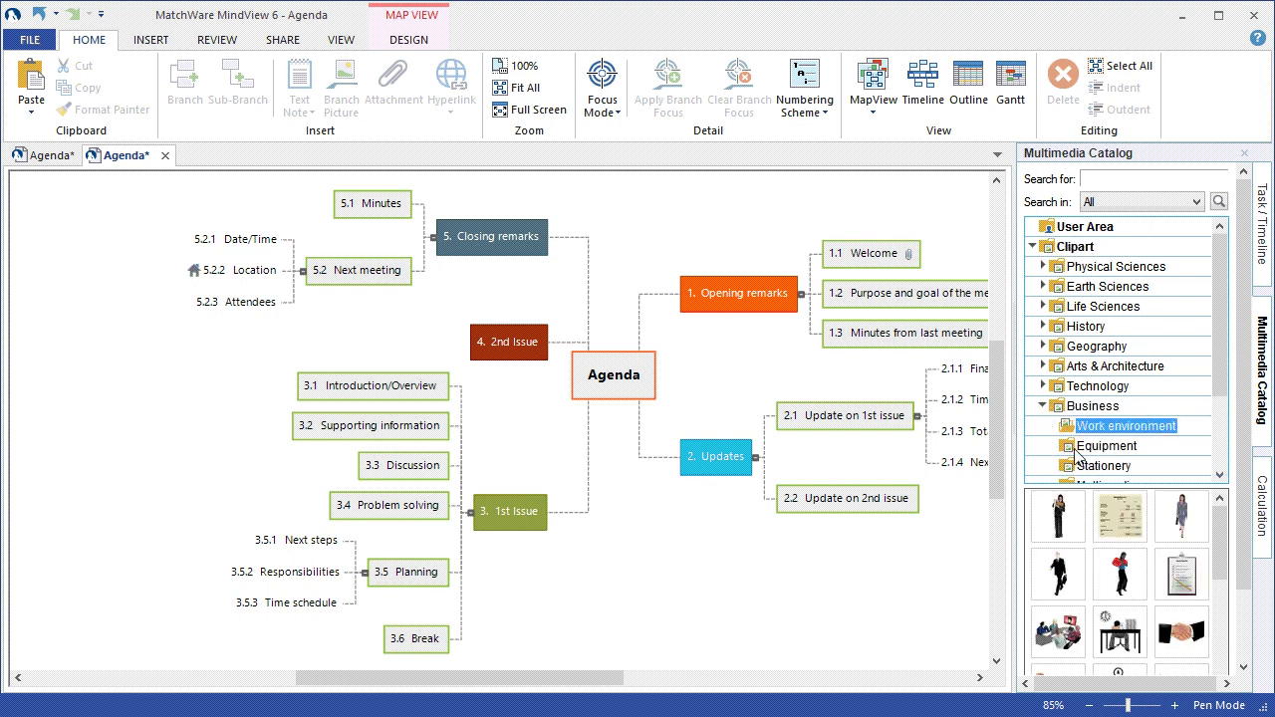
# Search the clipart for 'meeting' and drop the meeting picture onto the Agenda root topic.
pyautogui.click(1118, 176)
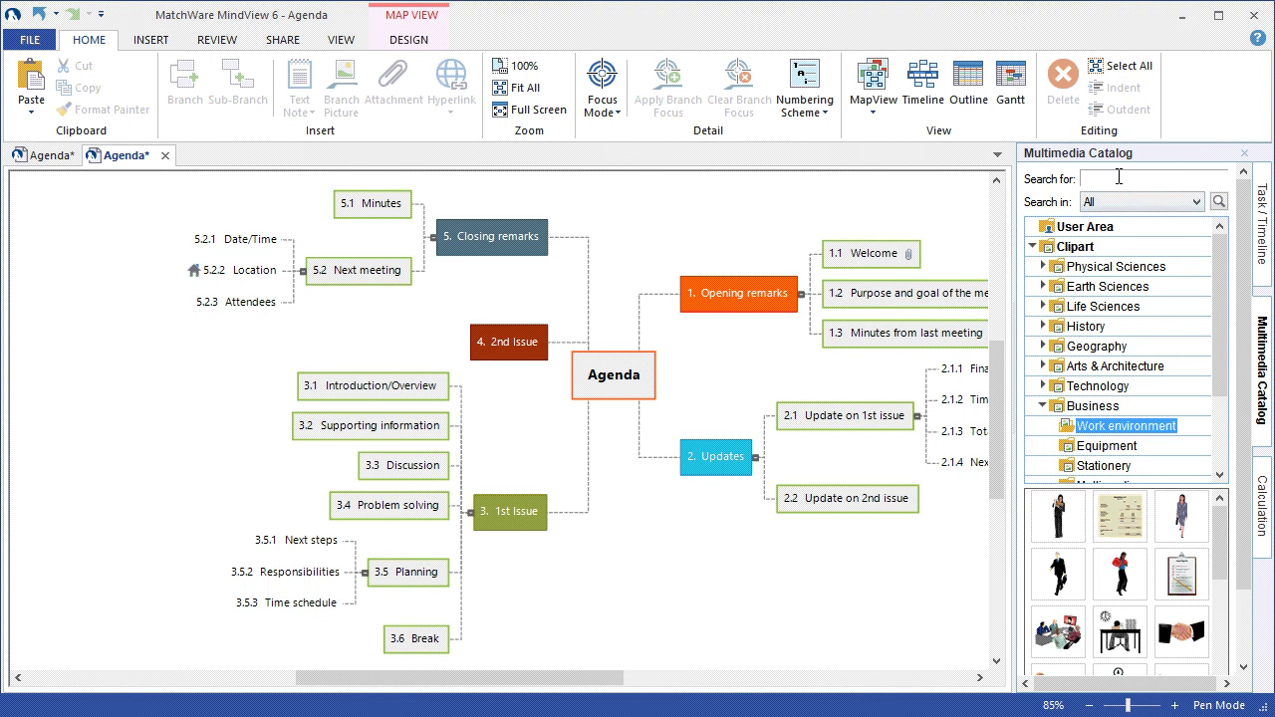
pyautogui.write('meeting')
pyautogui.press('Return')
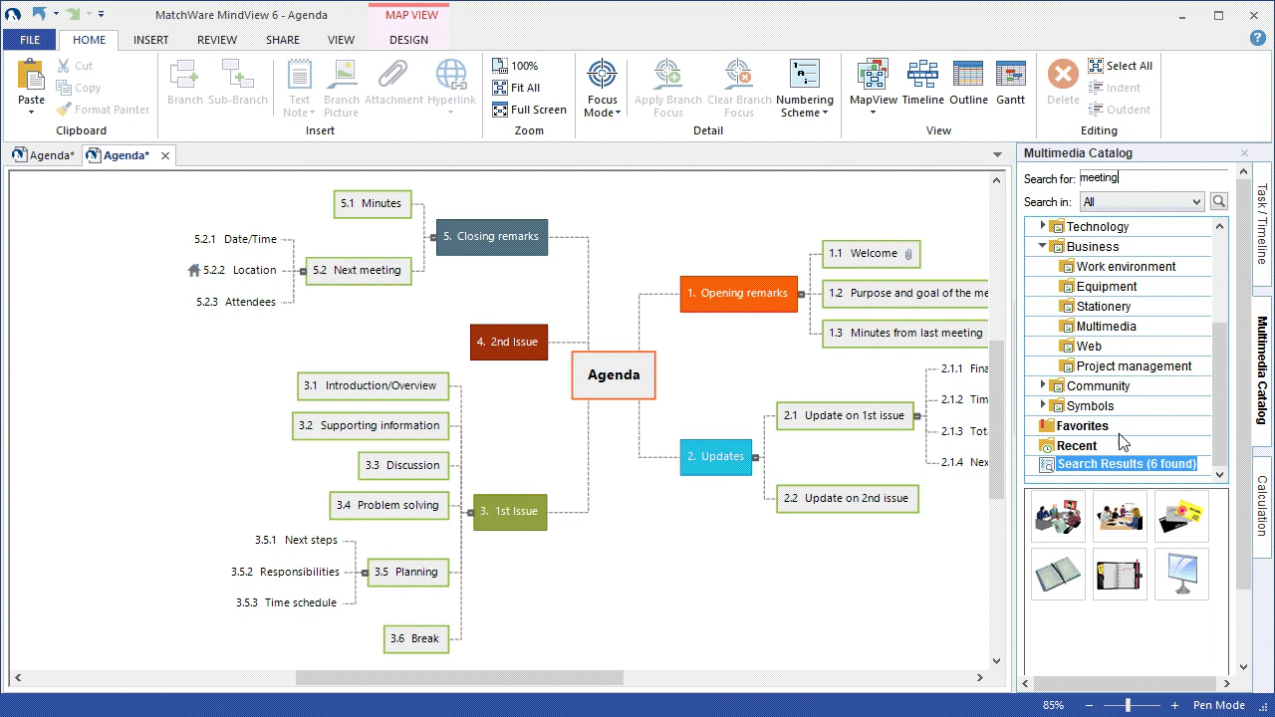
pyautogui.moveTo(1124, 523)
pyautogui.moveTo(1124, 522); pyautogui.dragTo(617, 377)
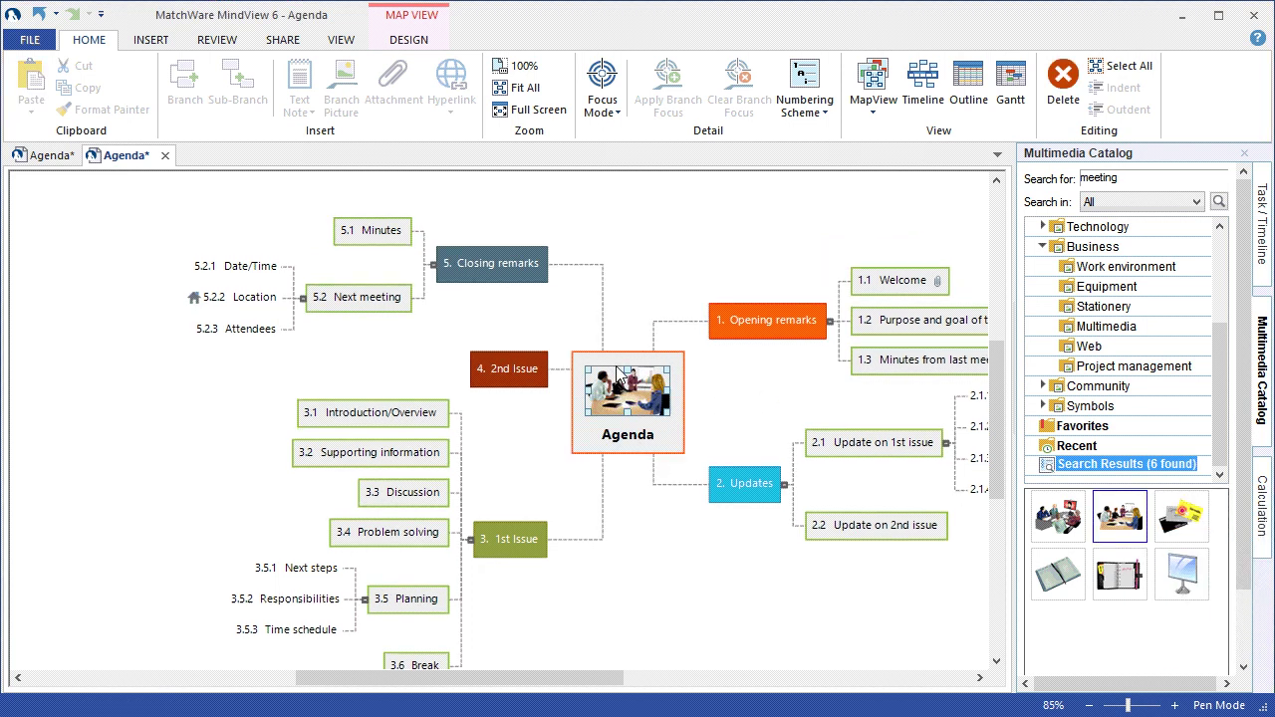
pyautogui.click(733, 385)
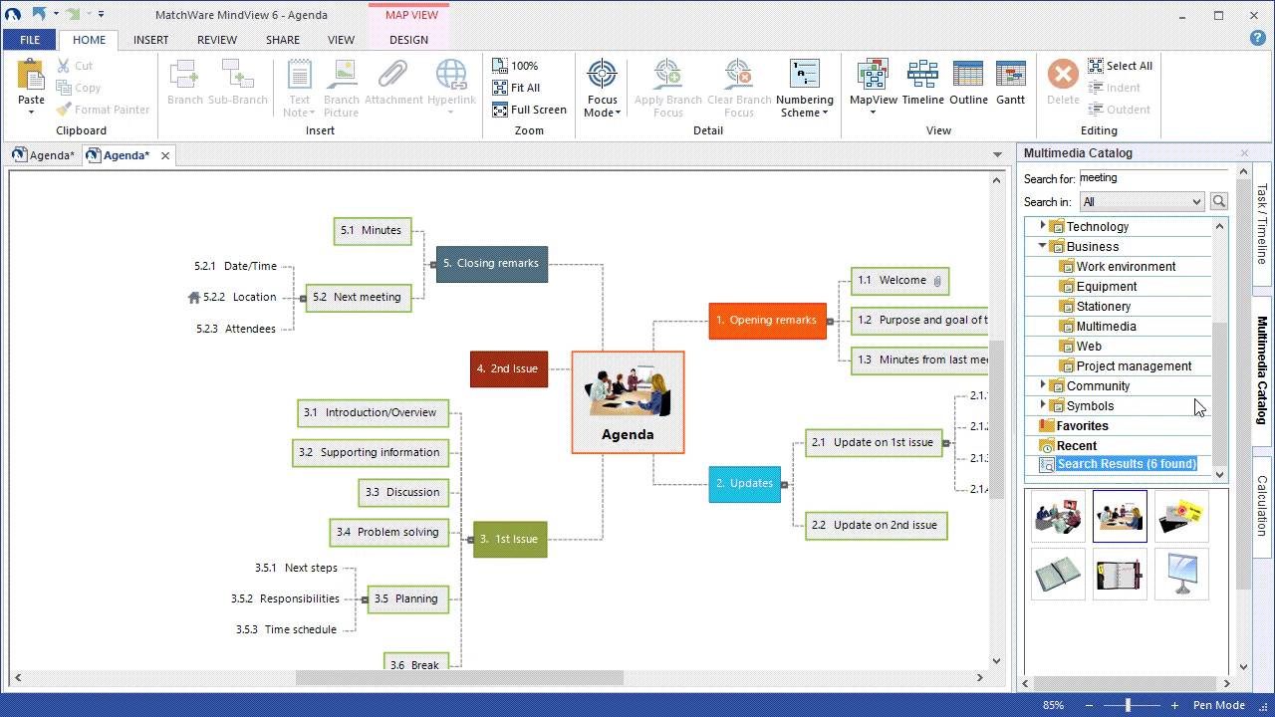
# Close the Multimedia Catalog pane and review the Insert options for the 2. Updates branch.
pyautogui.click(1264, 404)
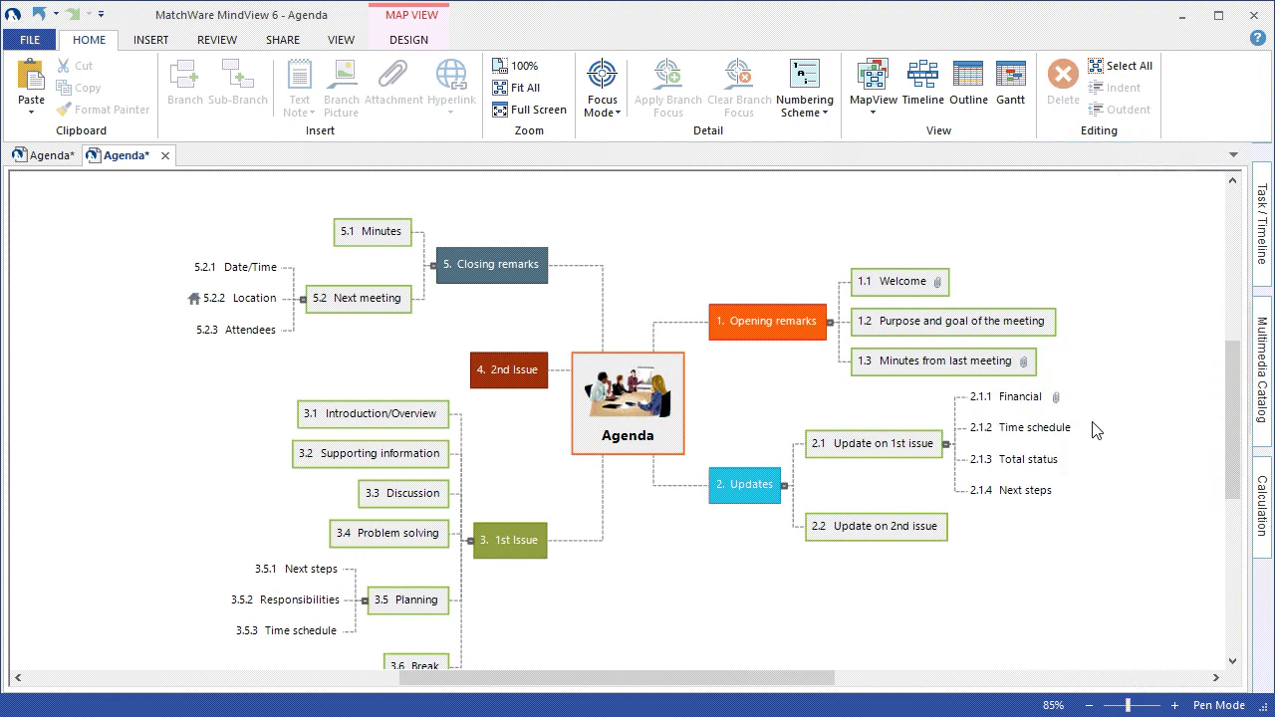
pyautogui.click(745, 482)
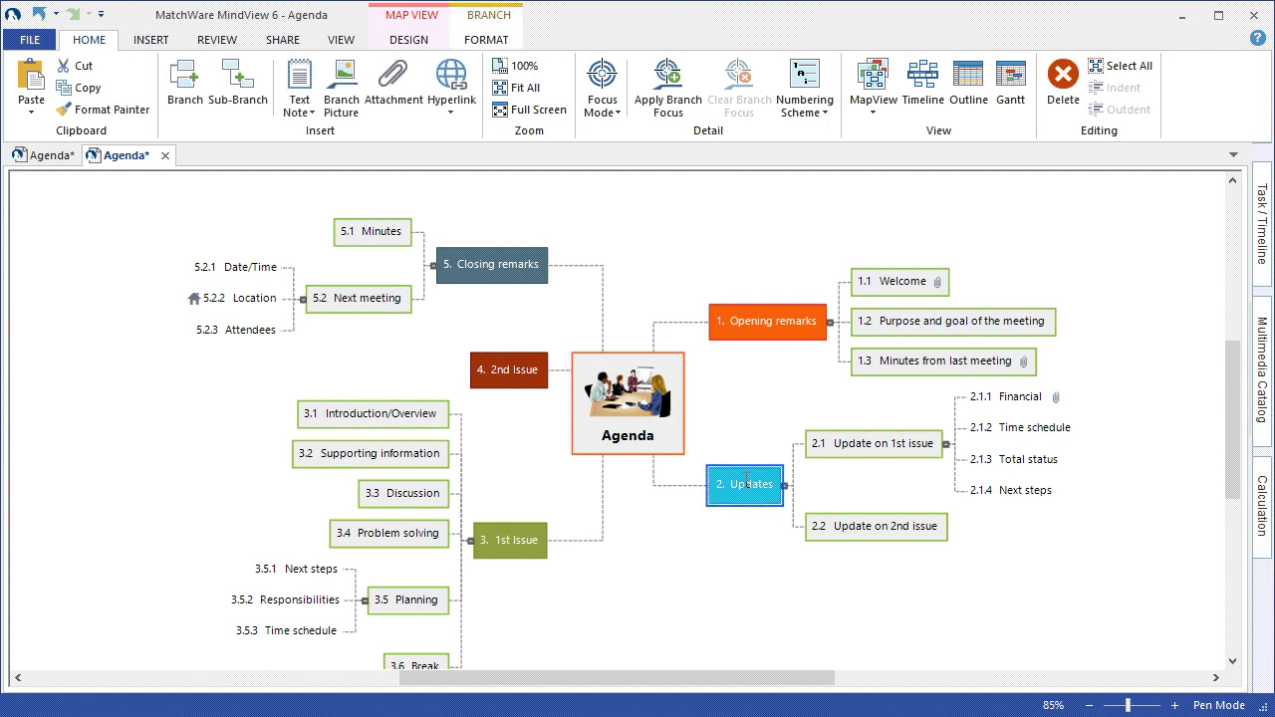
pyautogui.click(151, 45)
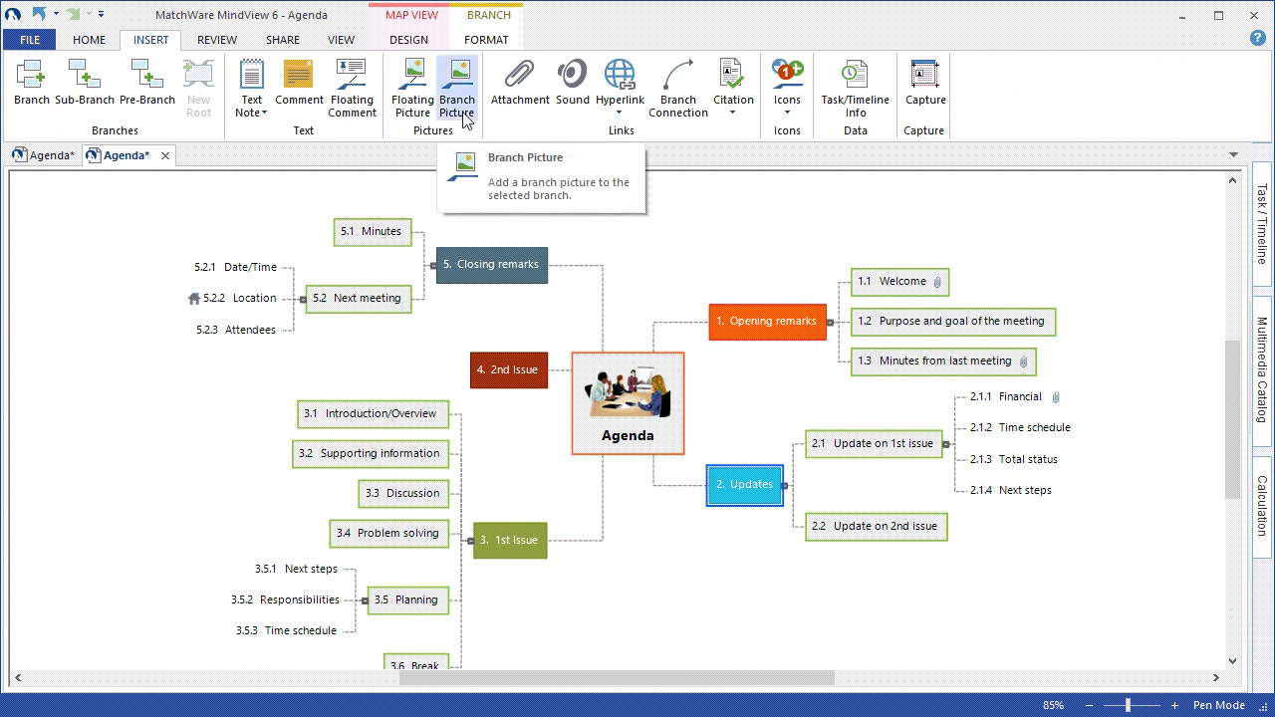
pyautogui.click(735, 239)
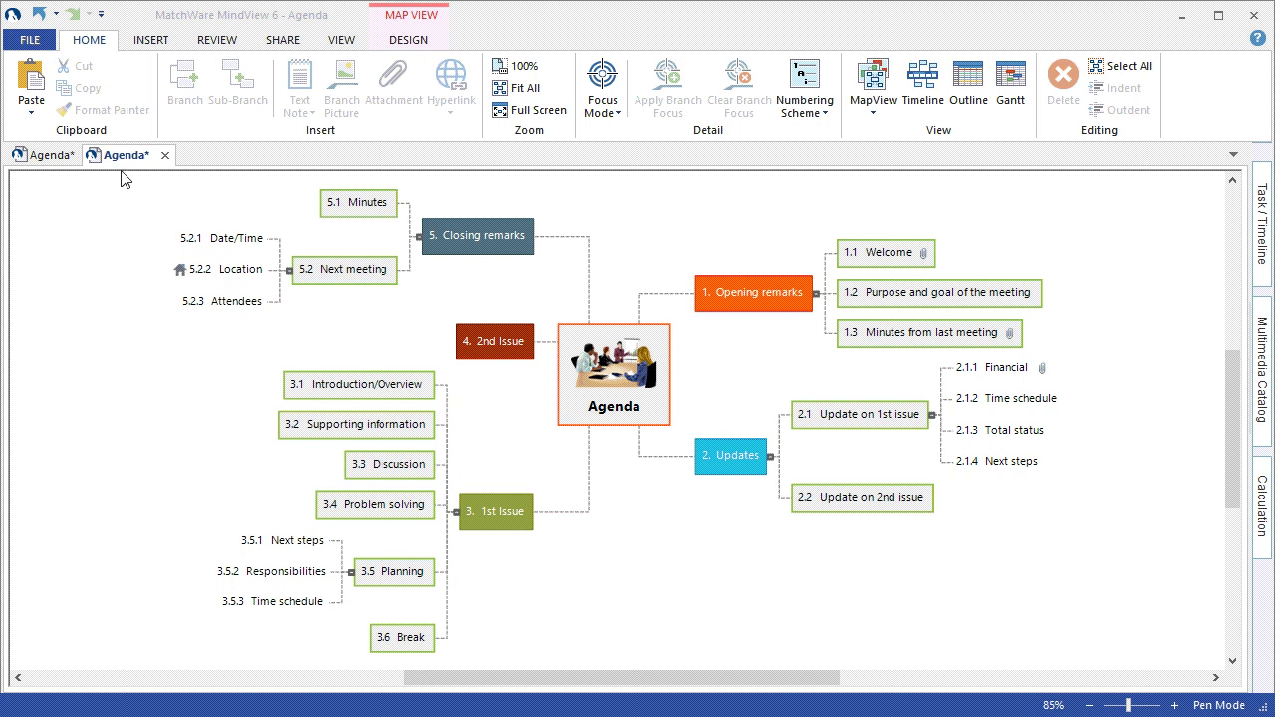
# Run a Quick Word Export of the Agenda map to Microsoft Word with default settings.
pyautogui.click(34, 47)
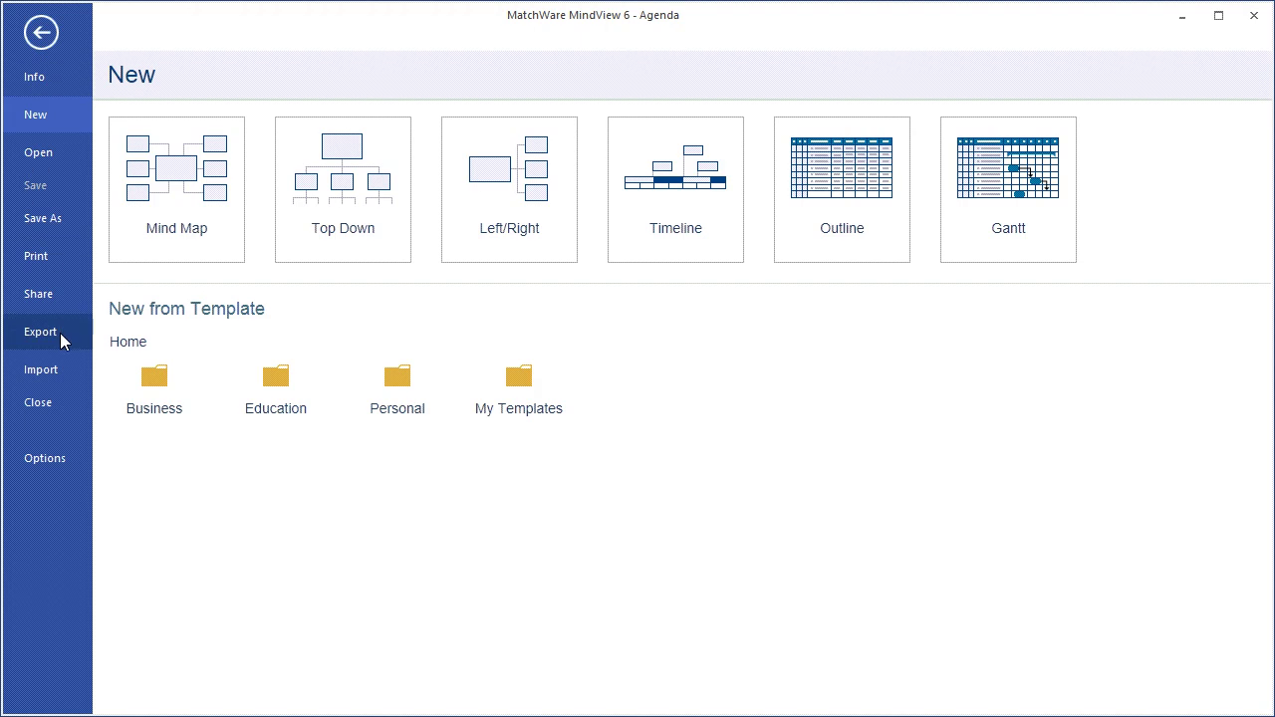
pyautogui.click(60, 332)
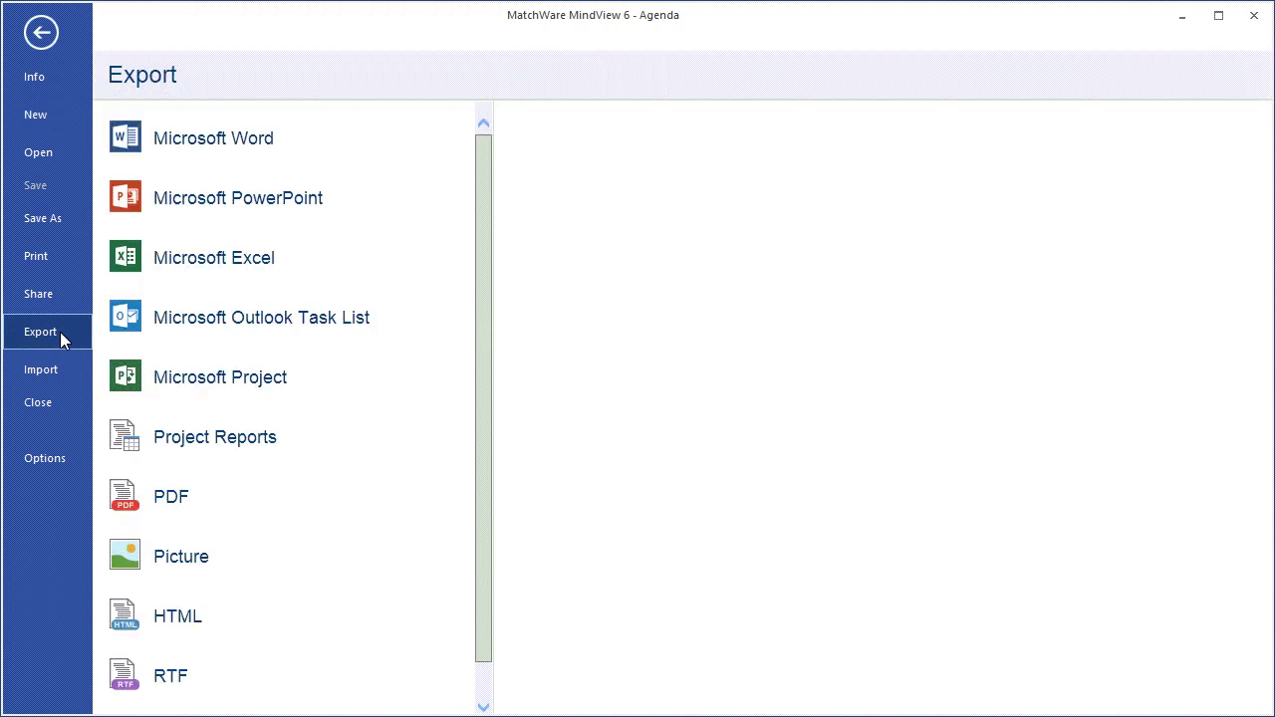
pyautogui.click(303, 156)
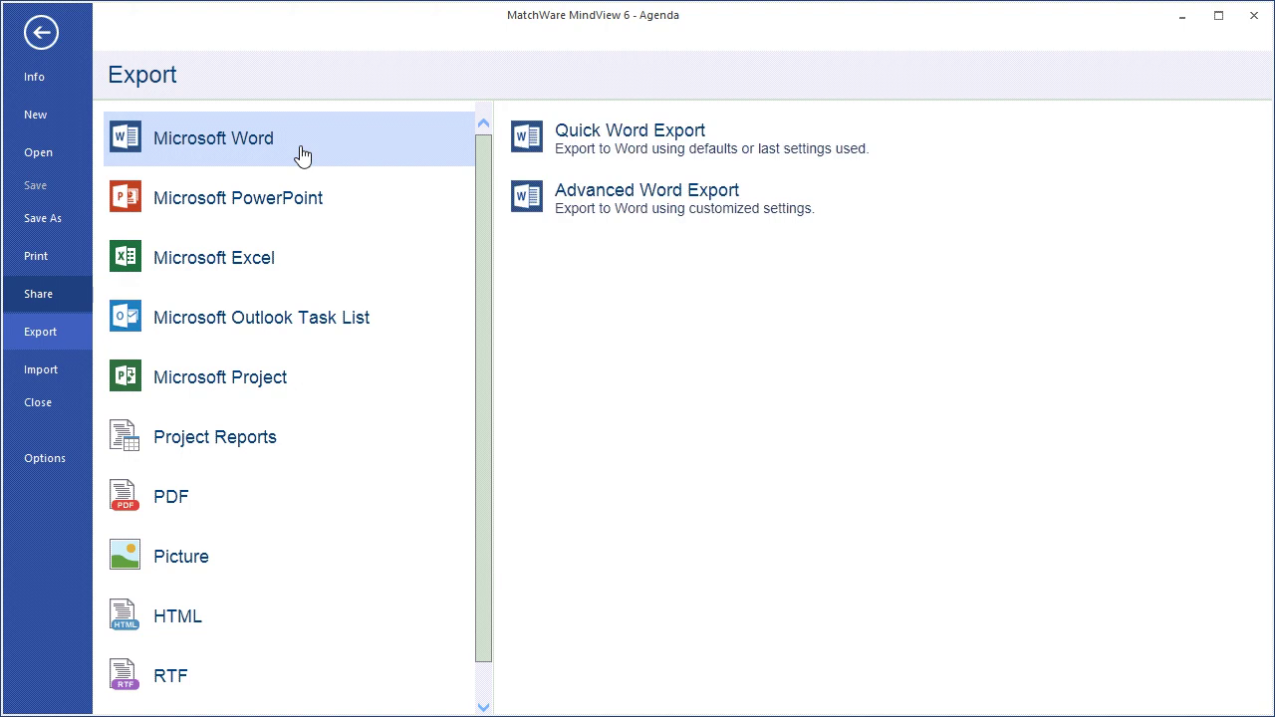
pyautogui.click(545, 152)
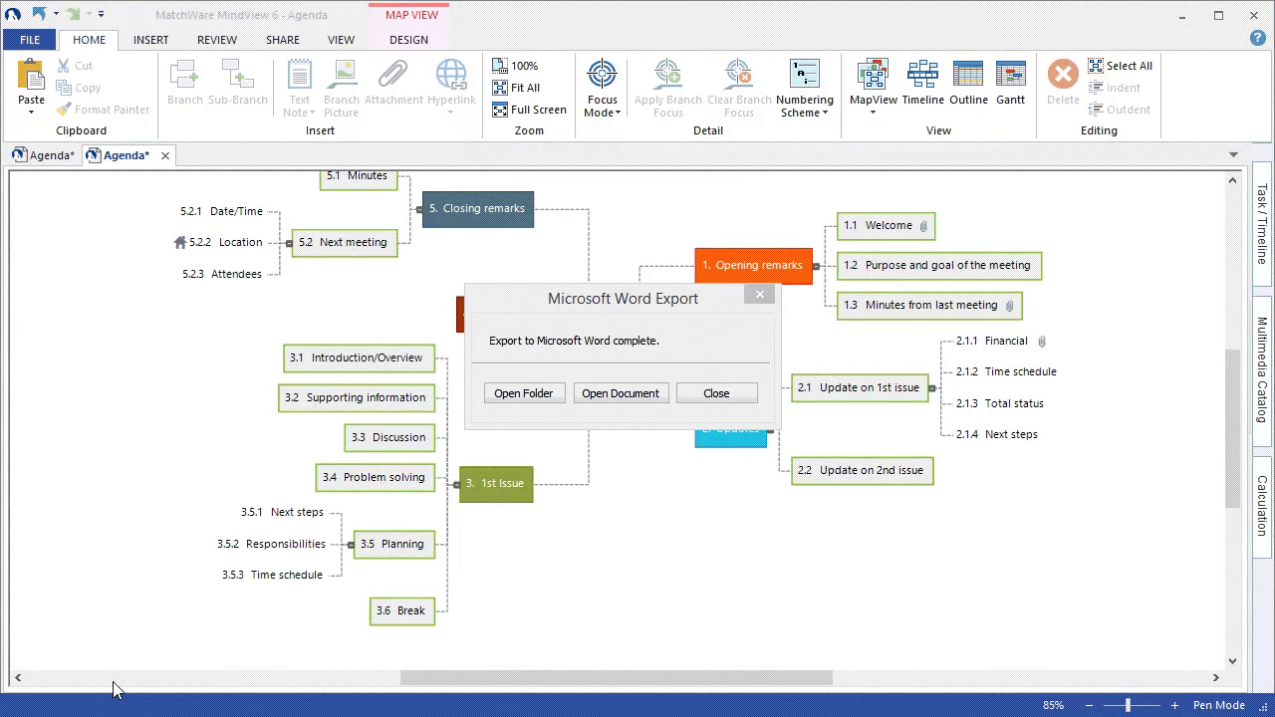
pyautogui.click(609, 302)
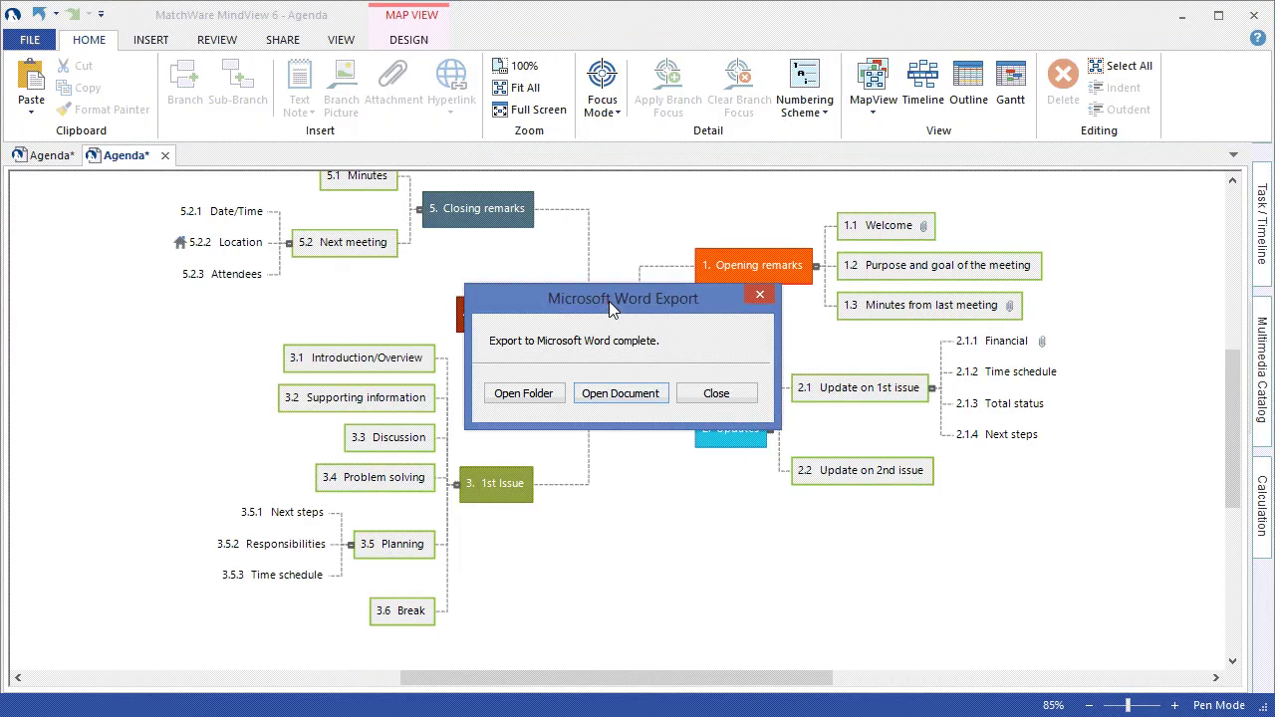
# Open the exported Word document and follow its contents link to 1. Opening remarks and its attachments.
pyautogui.click(656, 395)
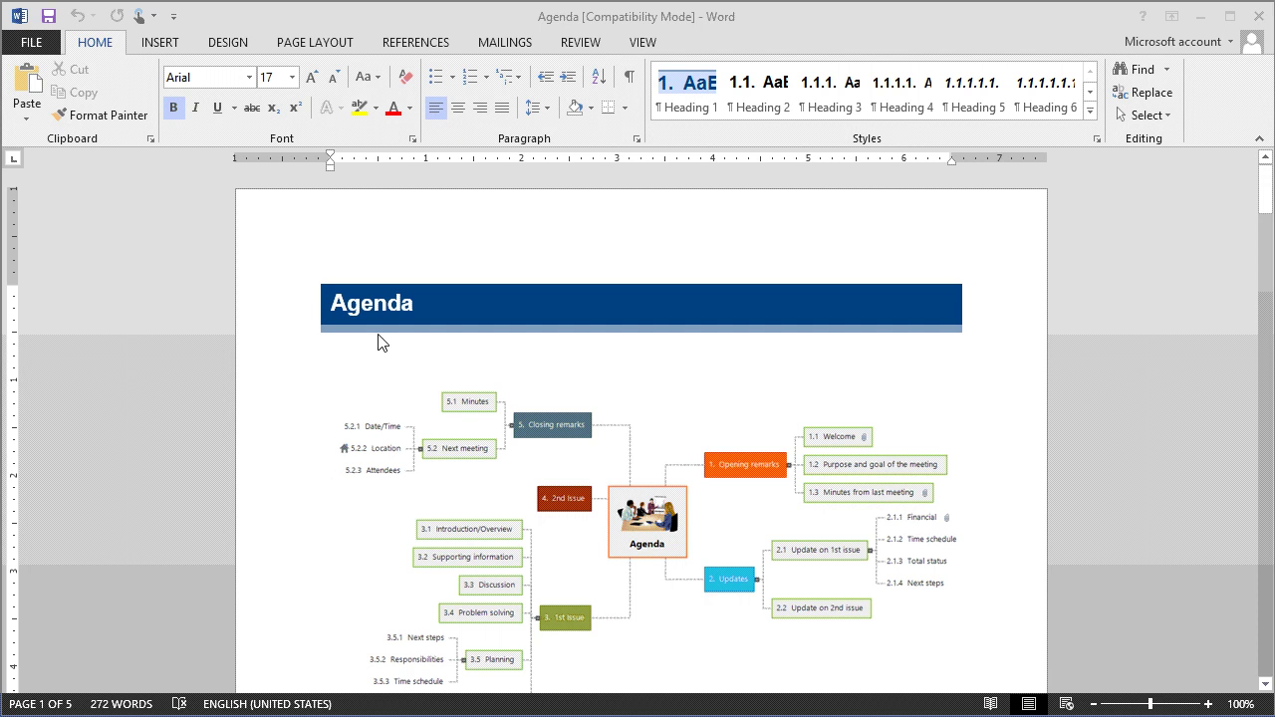
pyautogui.scroll(-2, 383, 383)
pyautogui.scroll(-2, 385, 388)
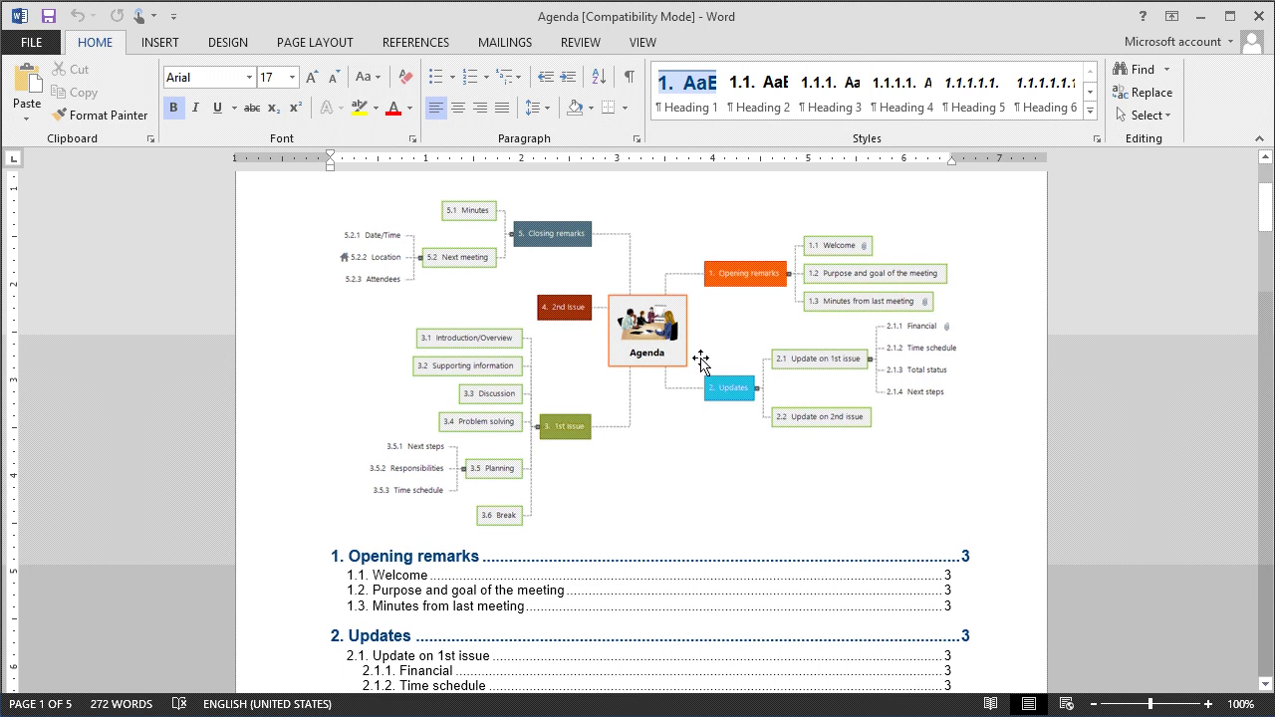
pyautogui.scroll(-4, 702, 360)
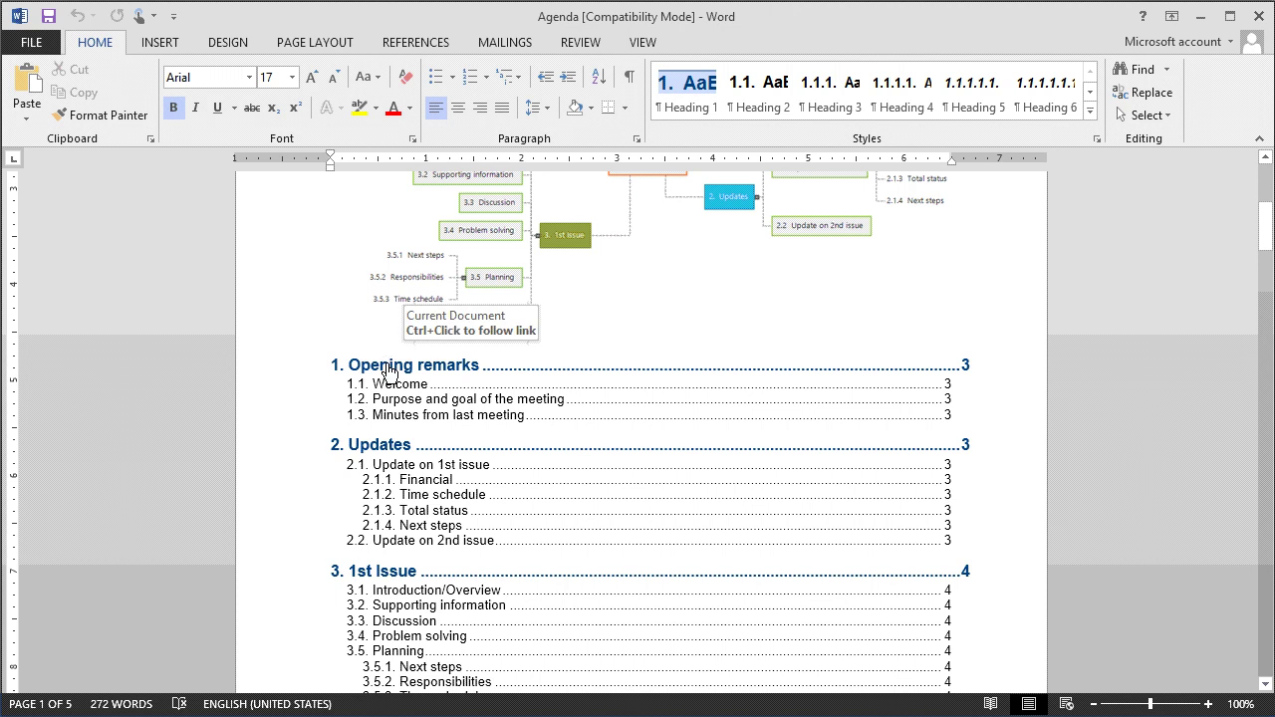
pyautogui.keyDown('ctrl'); pyautogui.click(388, 373); pyautogui.keyUp('ctrl')
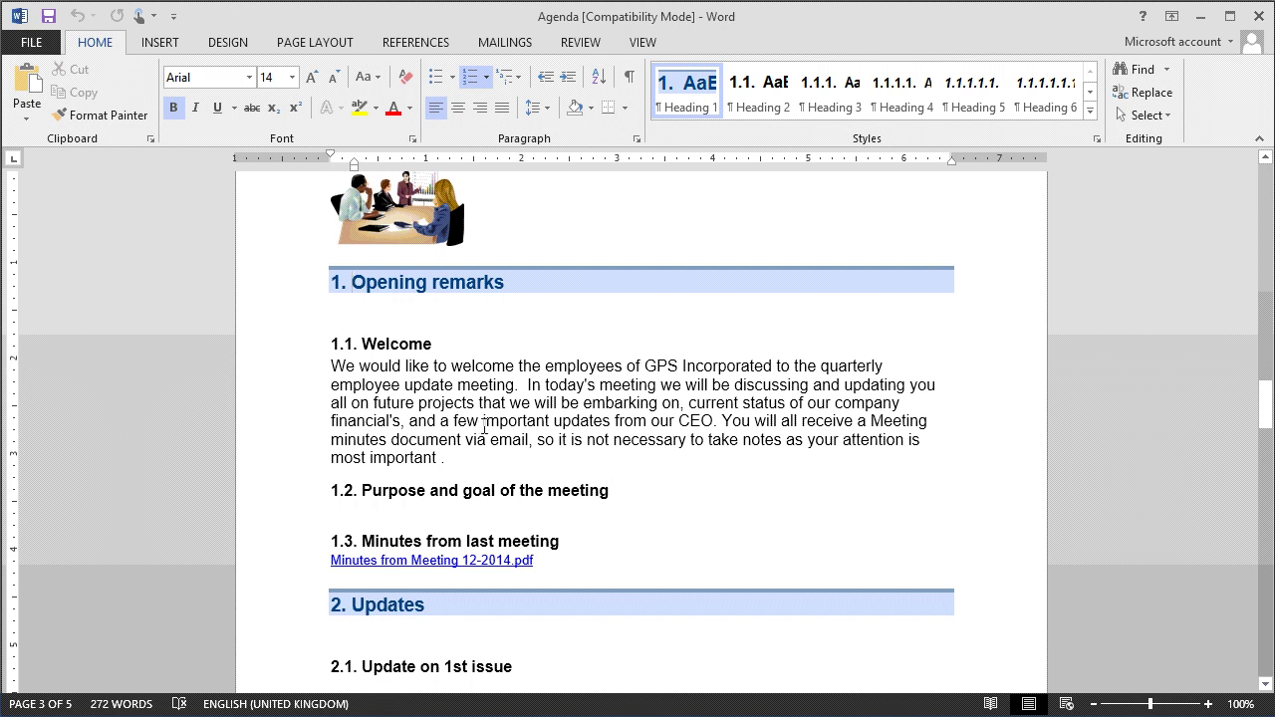
pyautogui.scroll(-3, 487, 426)
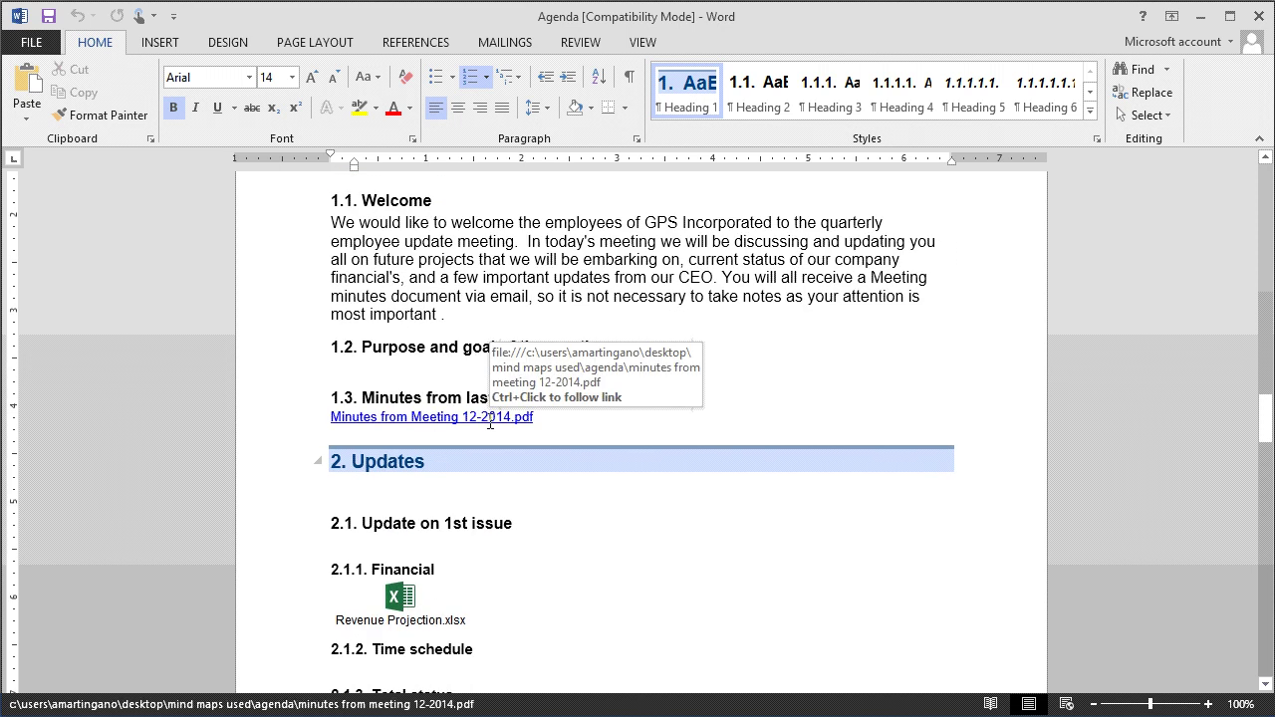
pyautogui.scroll(-2, 521, 533)
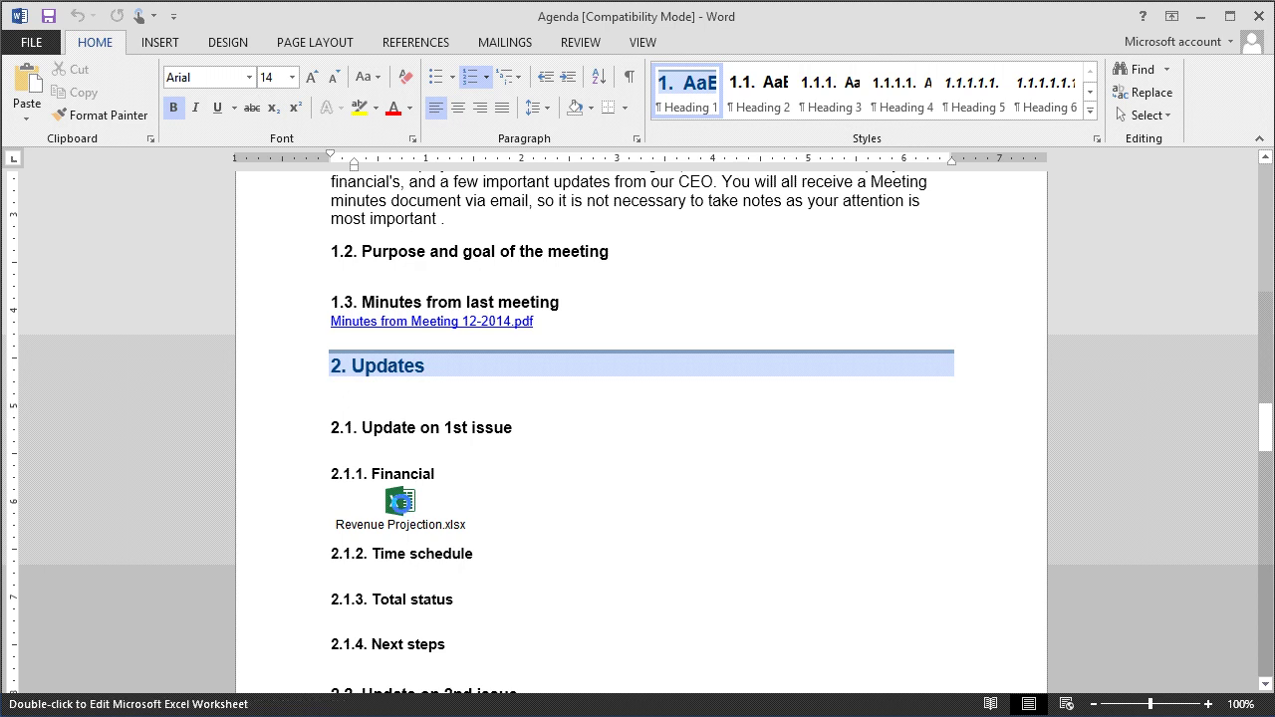
# Open the embedded Revenue Projection.xlsx attachment in Excel.
pyautogui.doubleClick(399, 500)
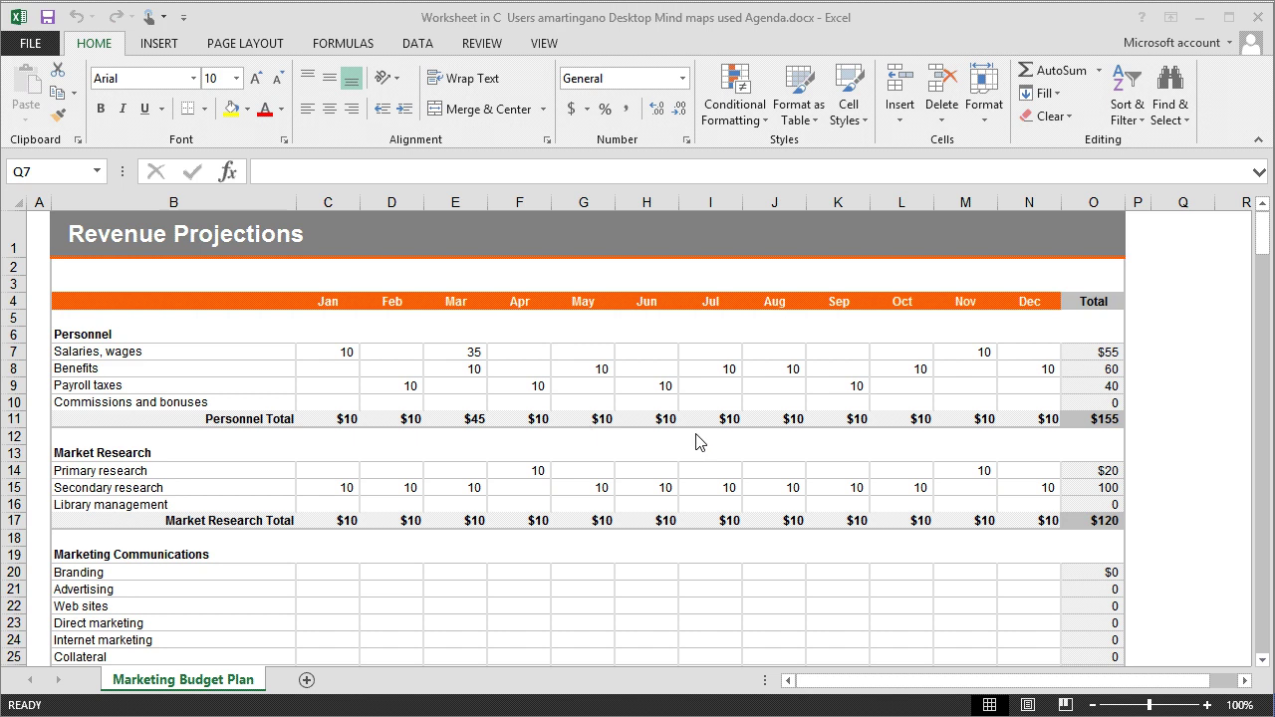